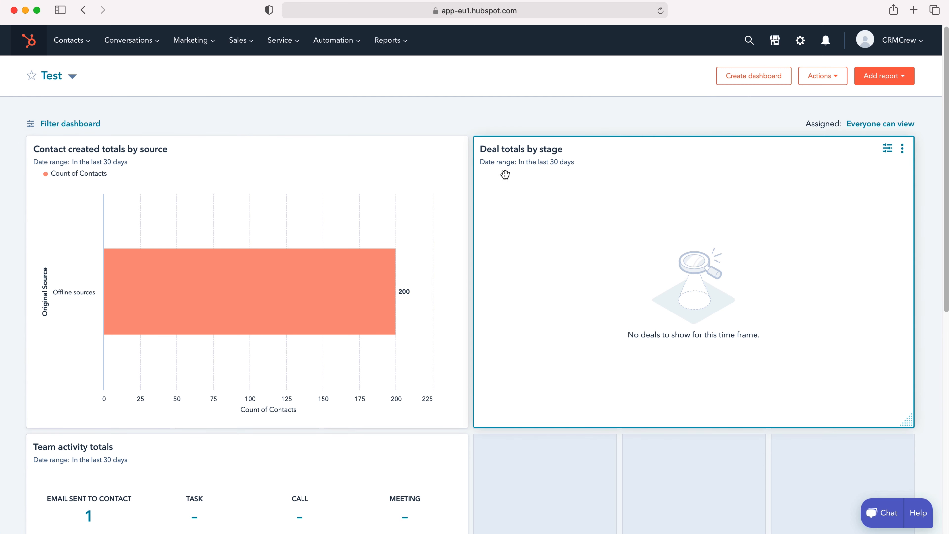
# Step: Open the Sales dropdown in the Test dashboard's top navigation bar
pyautogui.click(252, 43)
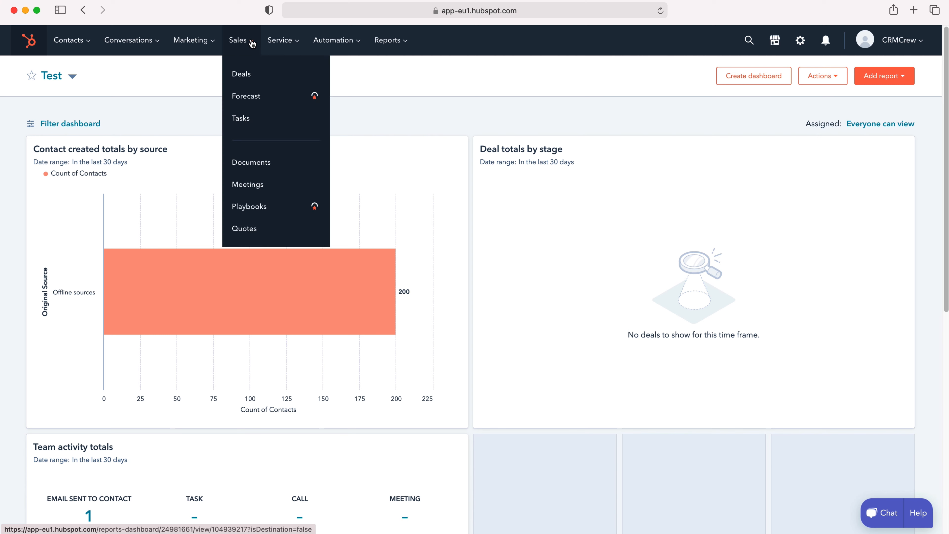
# Step: Go to the Meetings page listing the '60 min, 30 min, and 15 min meeting' scheduling page
pyautogui.click(274, 189)
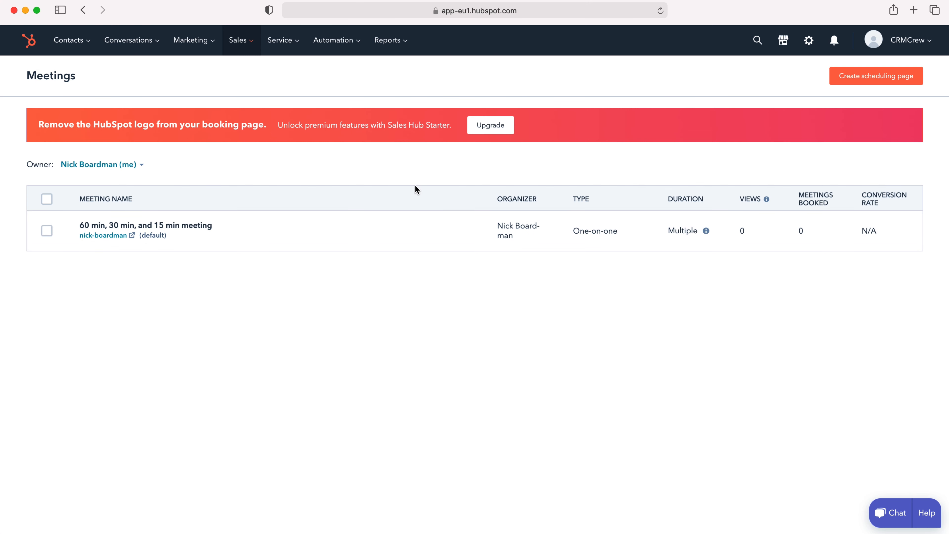
pyautogui.moveTo(224, 221)
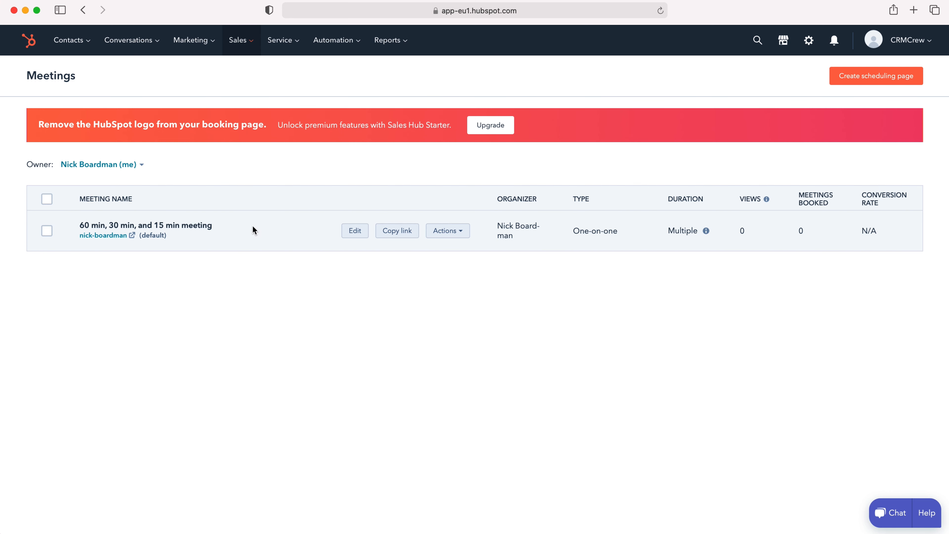
pyautogui.click(869, 81)
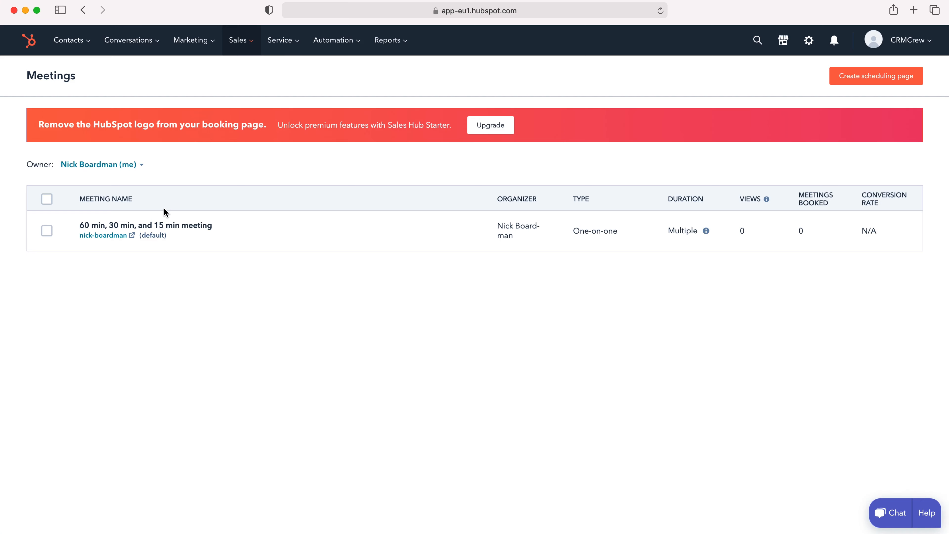
pyautogui.moveTo(109, 238)
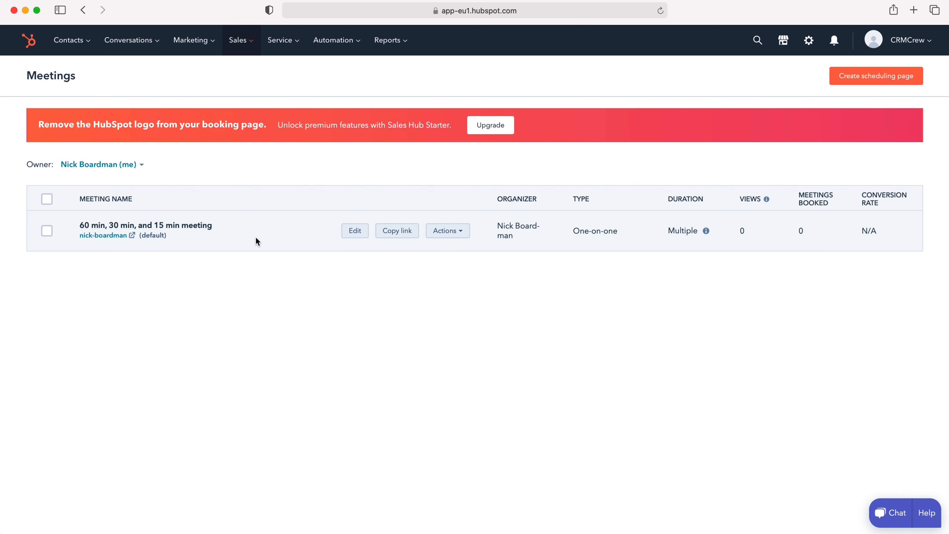
# Step: Open the existing meeting for editing and select its whole internal name
pyautogui.click(355, 231)
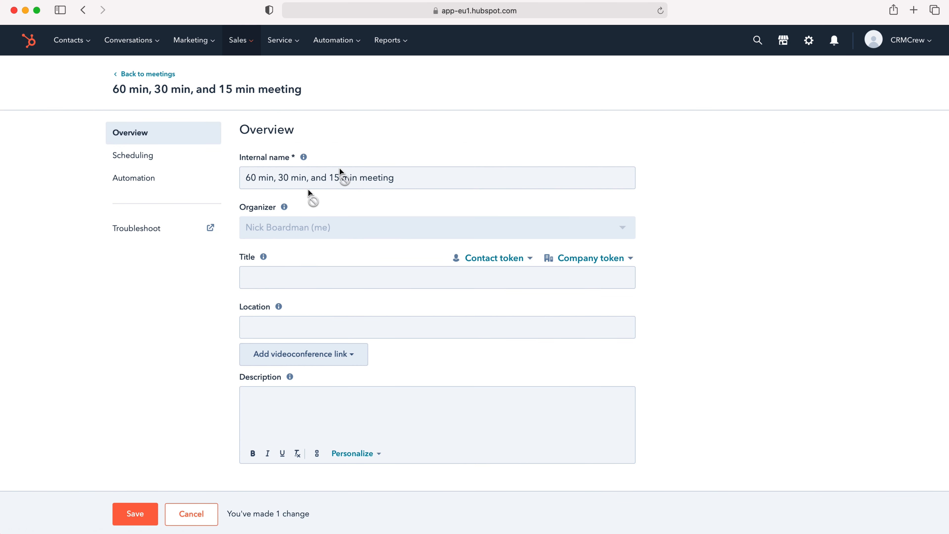
pyautogui.click(312, 177)
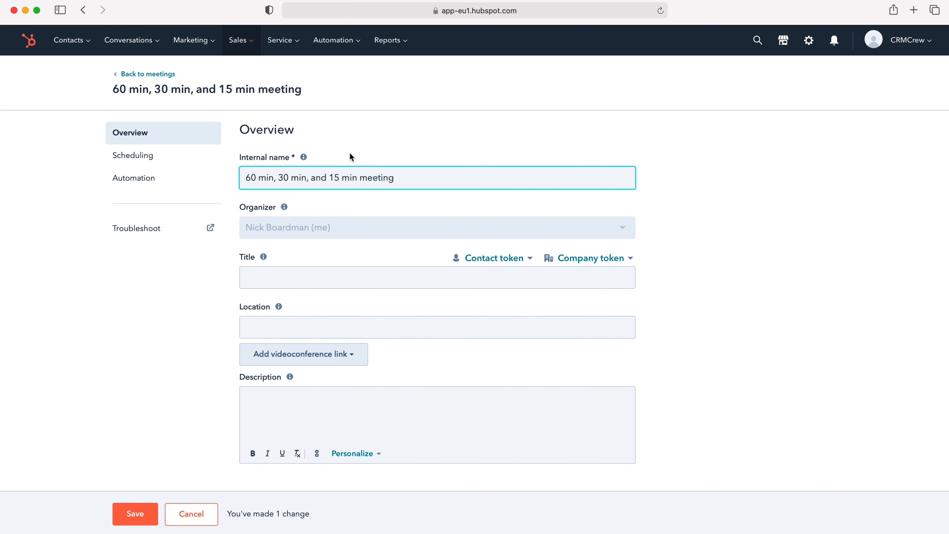
pyautogui.click(282, 172)
pyautogui.moveTo(392, 178); pyautogui.dragTo(241, 177)
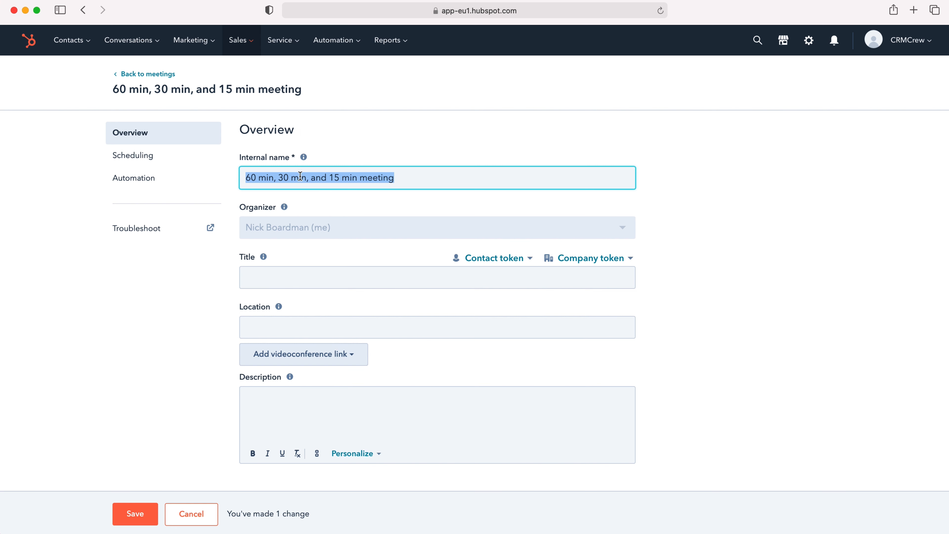
# Step: Build the meeting title from contact First name, Last name and Company name tokens
pyautogui.click(287, 281)
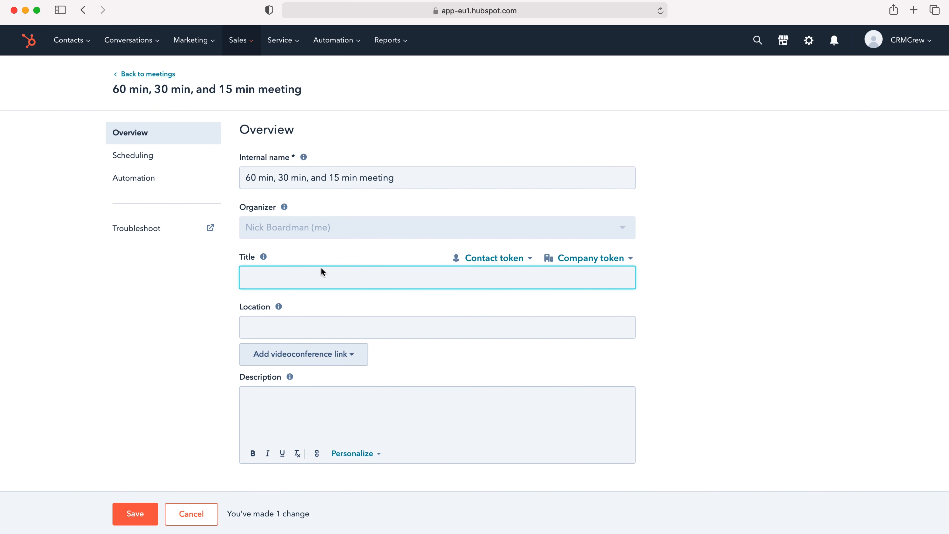
pyautogui.click(515, 262)
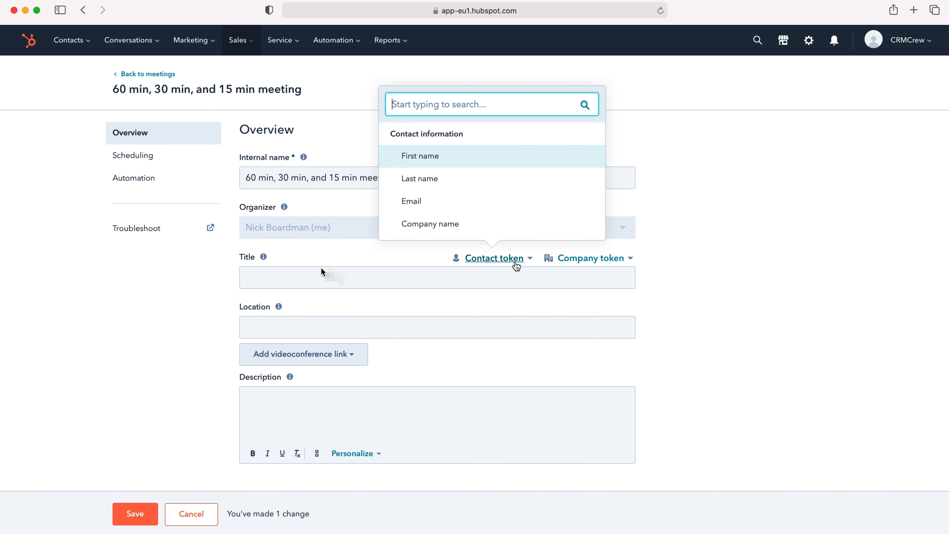
pyautogui.click(486, 156)
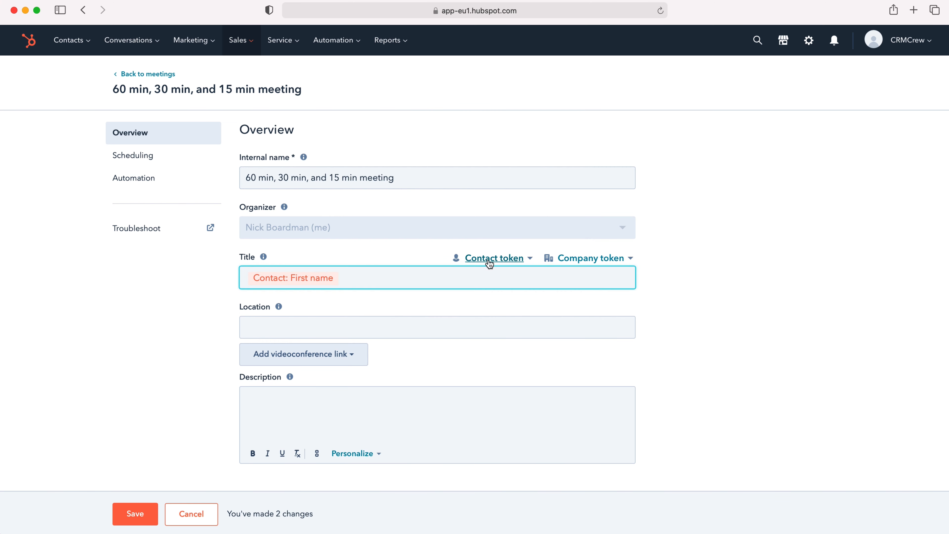
pyautogui.click(493, 258)
pyautogui.click(472, 180)
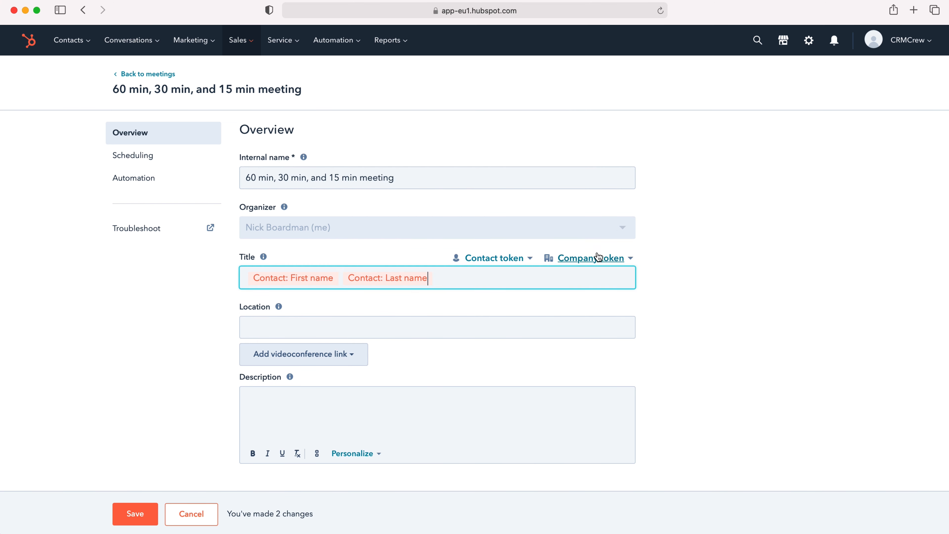
pyautogui.click(614, 258)
pyautogui.click(546, 219)
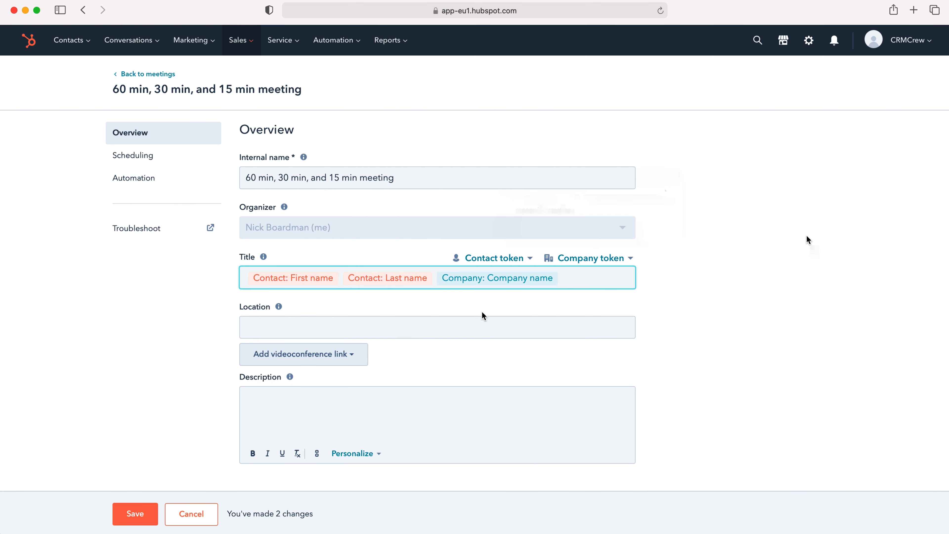
pyautogui.click(448, 322)
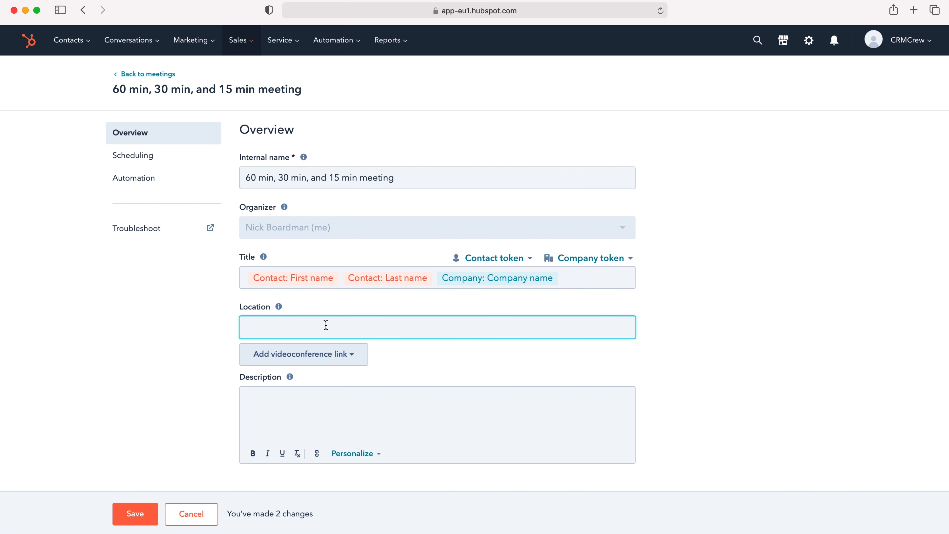
pyautogui.click(341, 359)
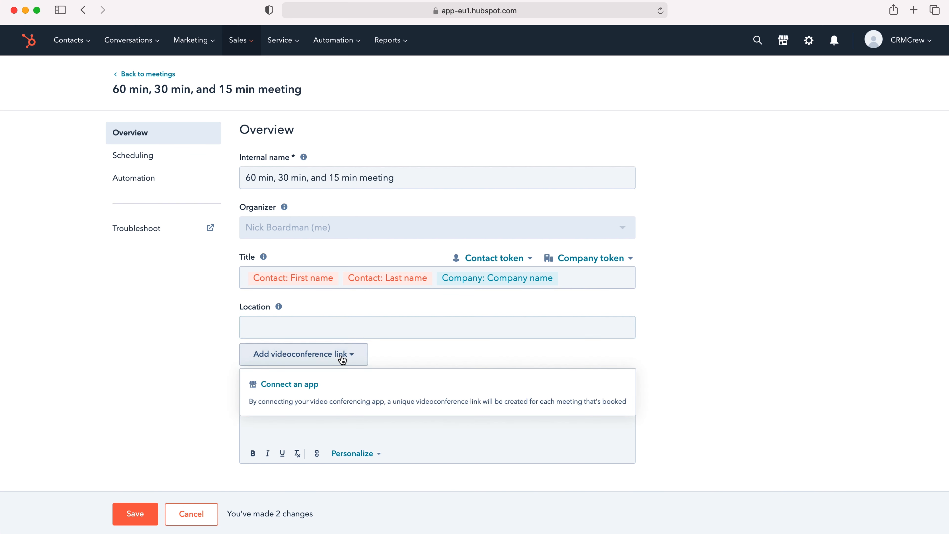
pyautogui.click(303, 385)
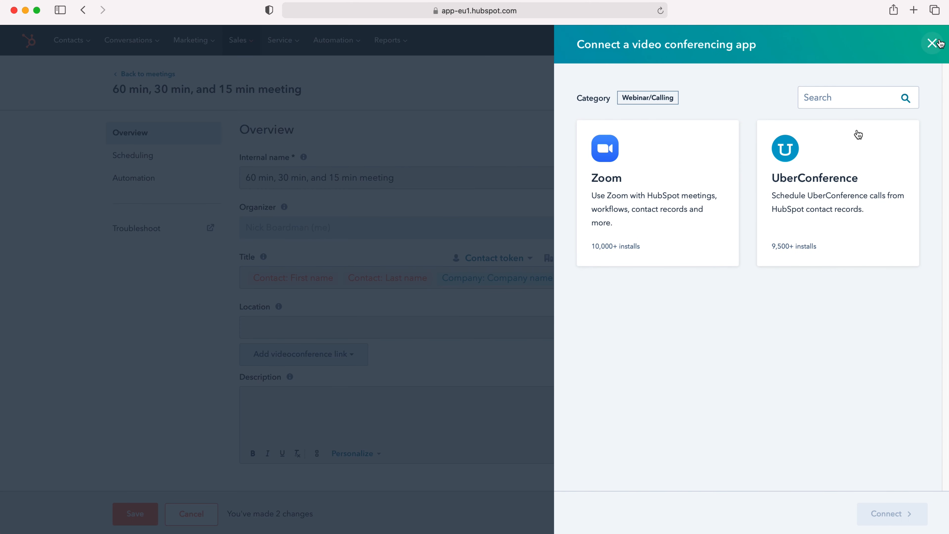
pyautogui.click(931, 43)
pyautogui.click(364, 328)
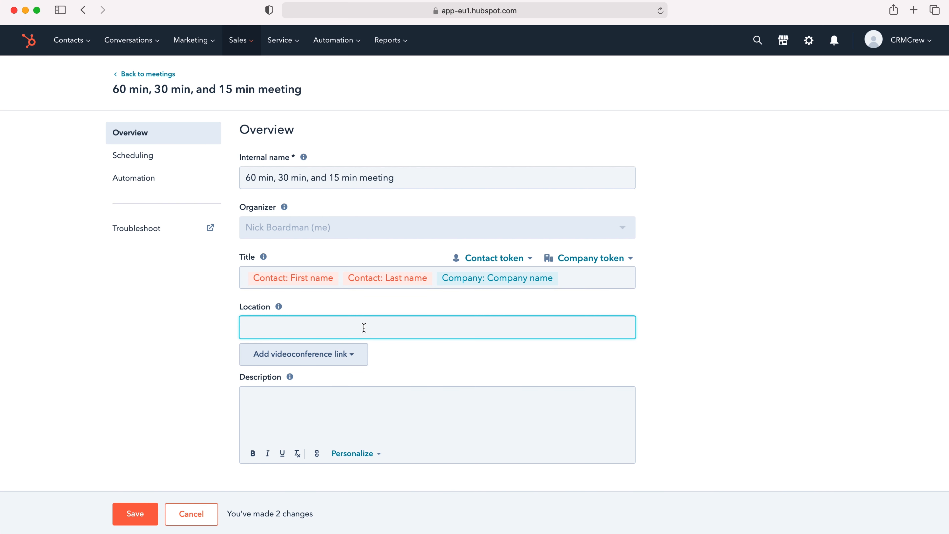
pyautogui.click(314, 427)
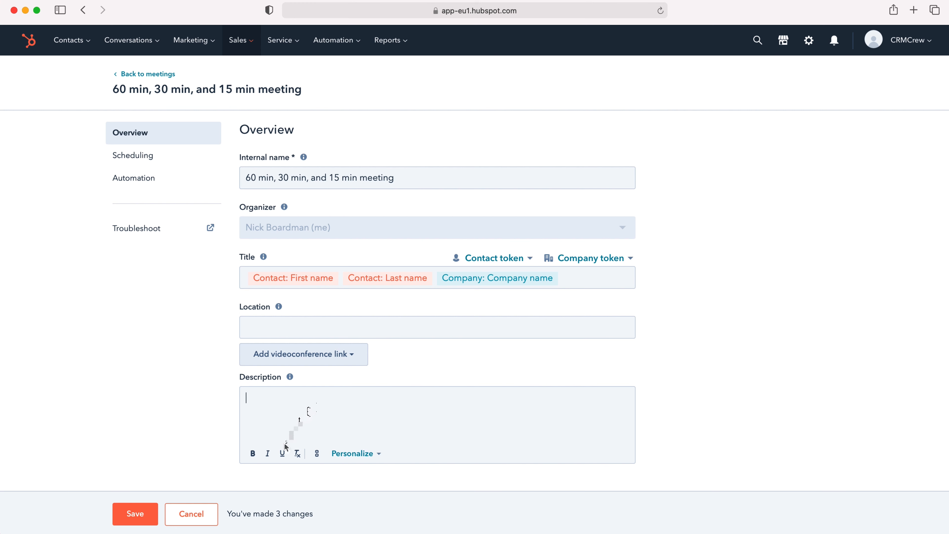
pyautogui.click(338, 454)
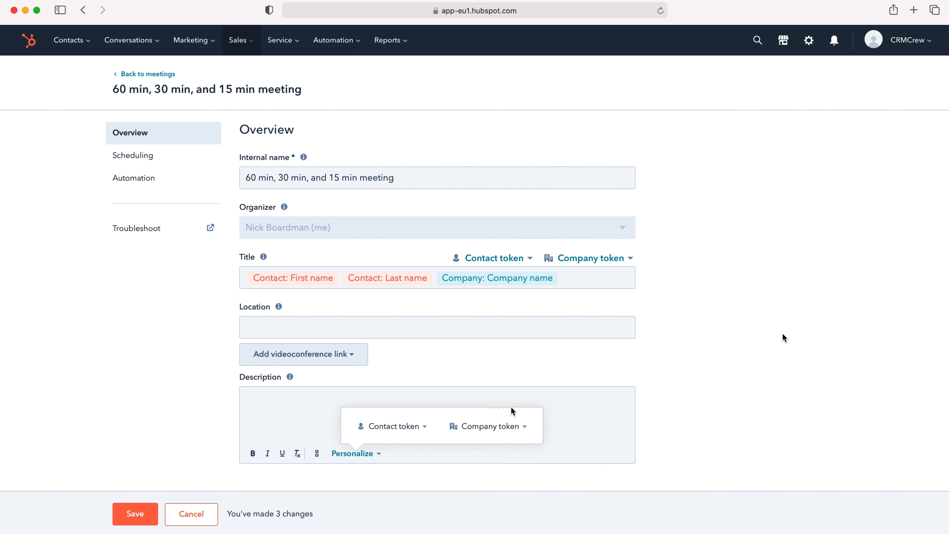
pyautogui.click(757, 345)
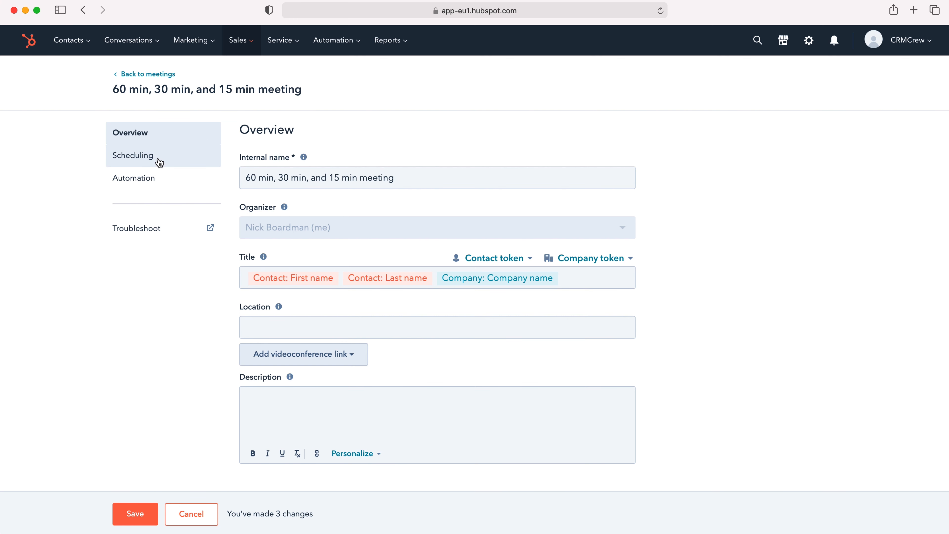
pyautogui.click(149, 161)
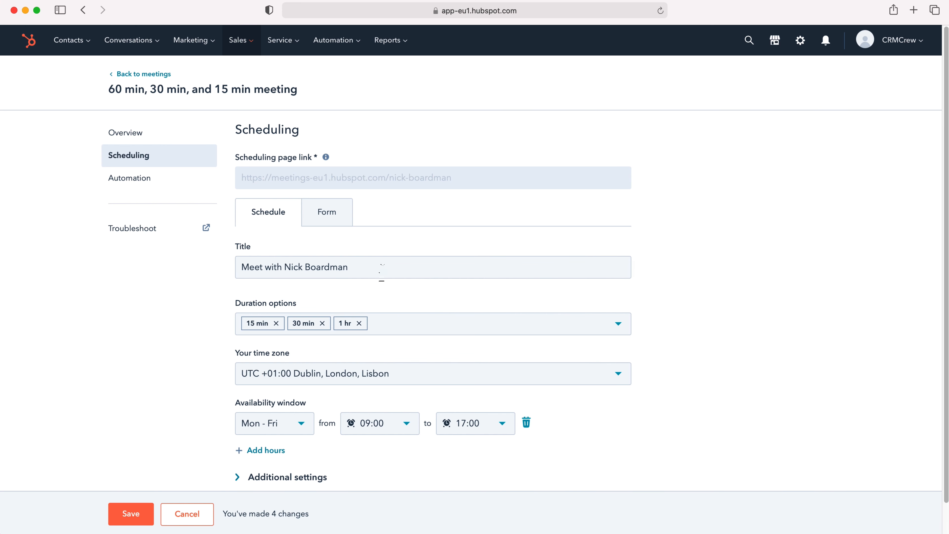
pyautogui.tripleClick(379, 268)
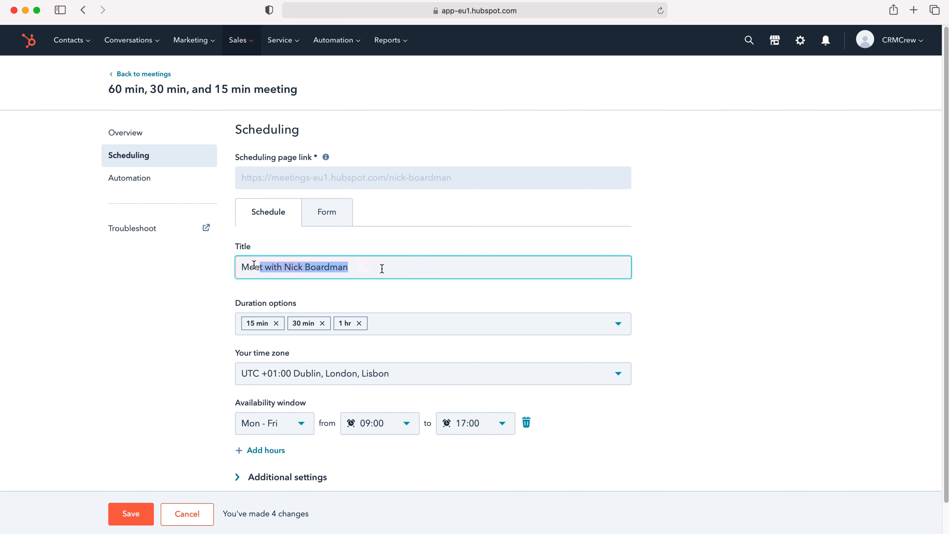
pyautogui.click(355, 276)
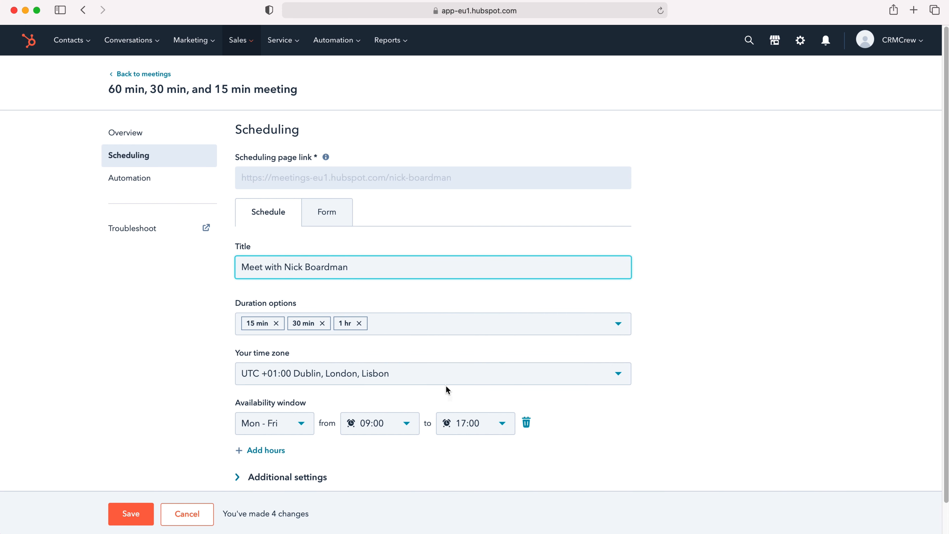
pyautogui.click(434, 374)
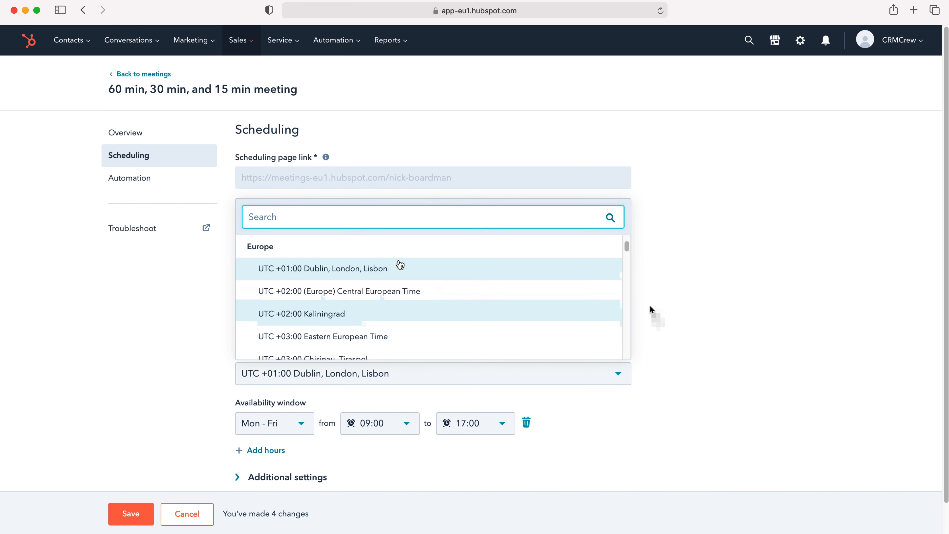
pyautogui.click(764, 356)
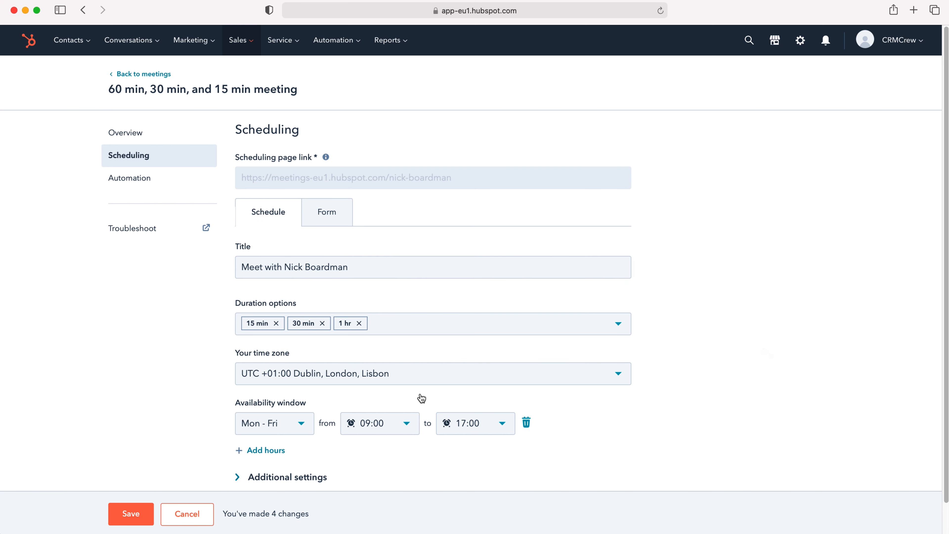
pyautogui.scroll(-2, 422, 398)
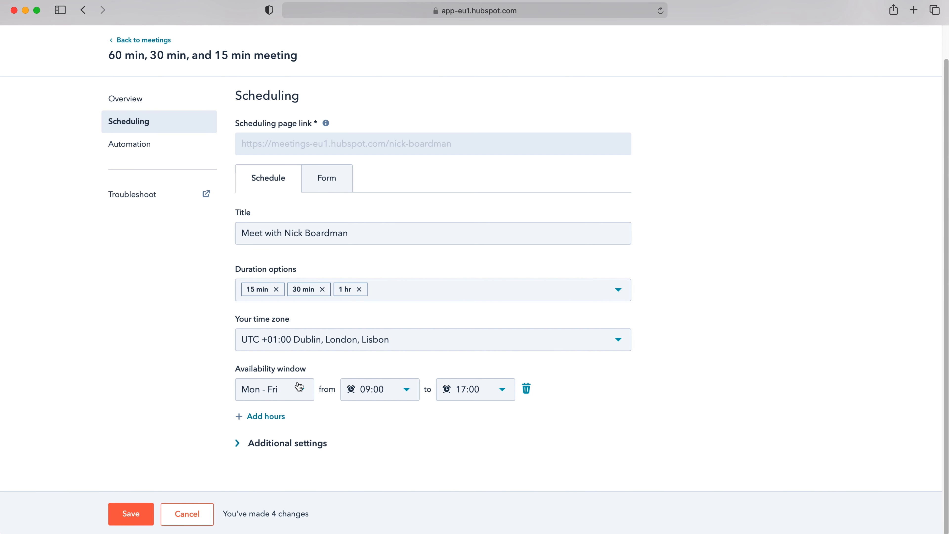
# Step: Change the available days from Mon - Fri to Tuesday and add a Thursday slot
pyautogui.click(298, 385)
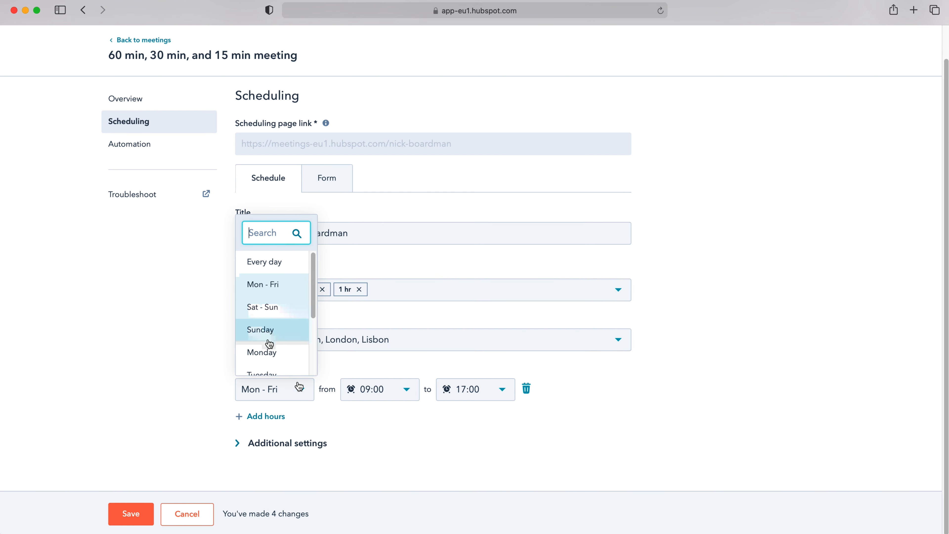
pyautogui.scroll(-1, 270, 342)
pyautogui.scroll(1, 271, 299)
pyautogui.scroll(-1, 272, 299)
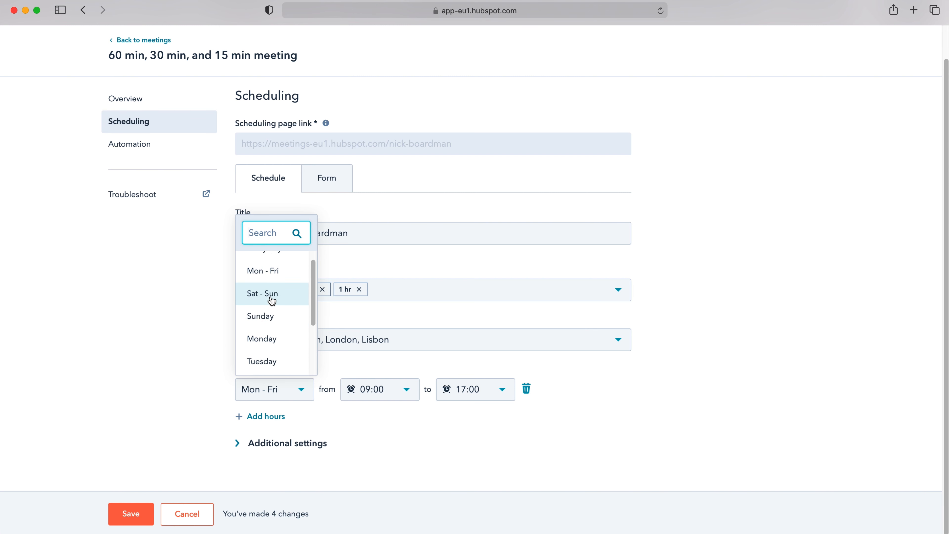
pyautogui.click(261, 355)
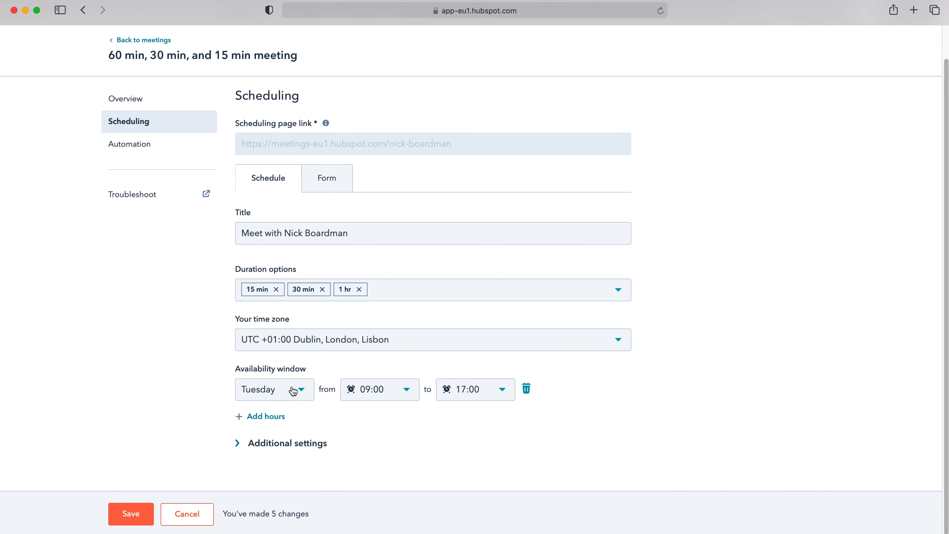
pyautogui.click(258, 416)
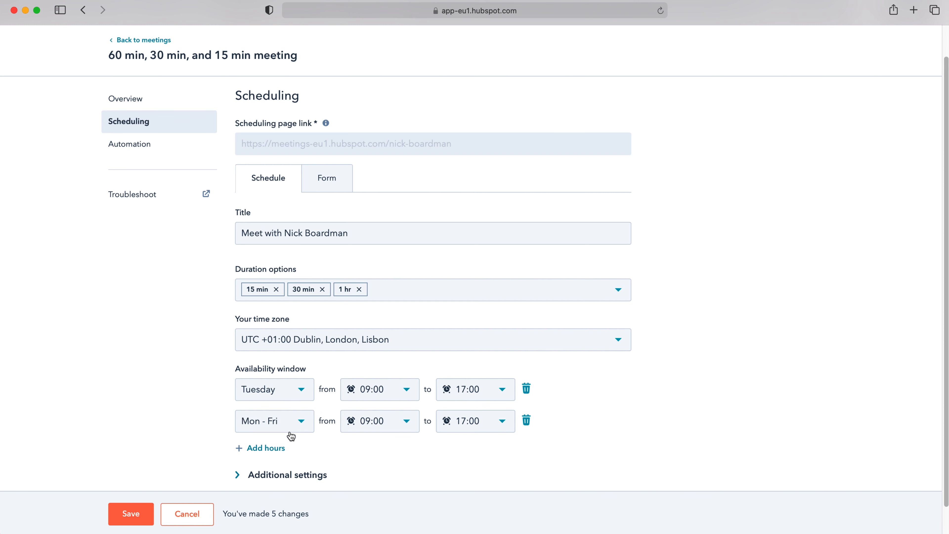
pyautogui.click(284, 422)
pyautogui.scroll(-3, 262, 347)
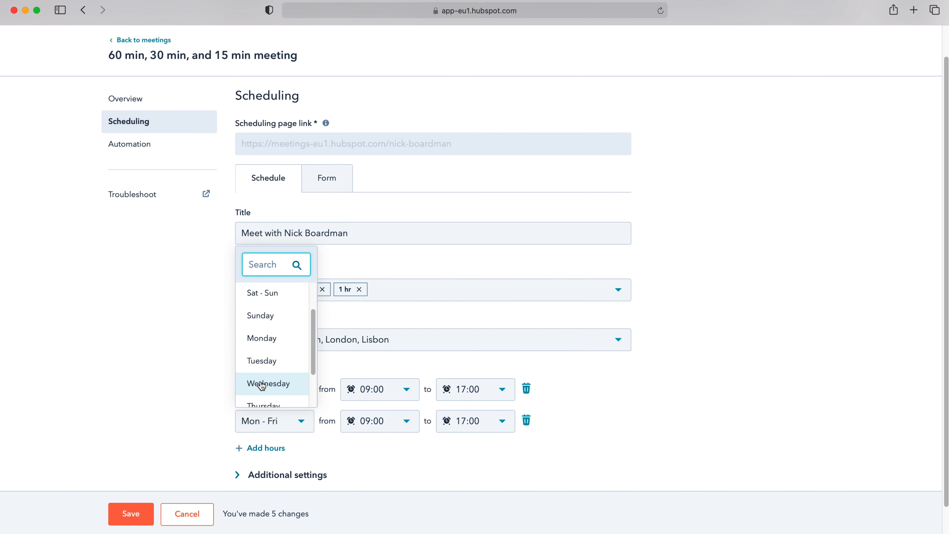
pyautogui.click(271, 407)
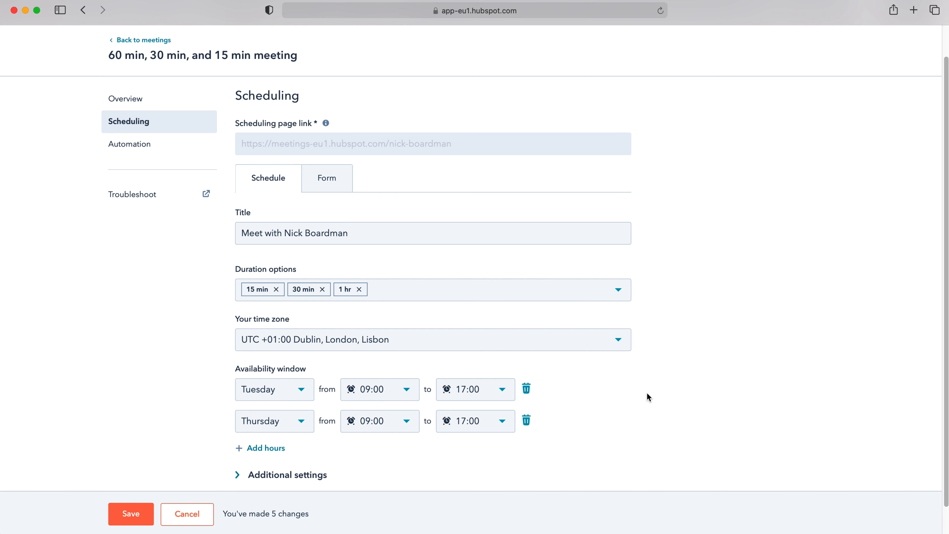
# Step: Keep the availability hours at 09:00 to 17:00
pyautogui.click(390, 397)
pyautogui.scroll(1, 382, 331)
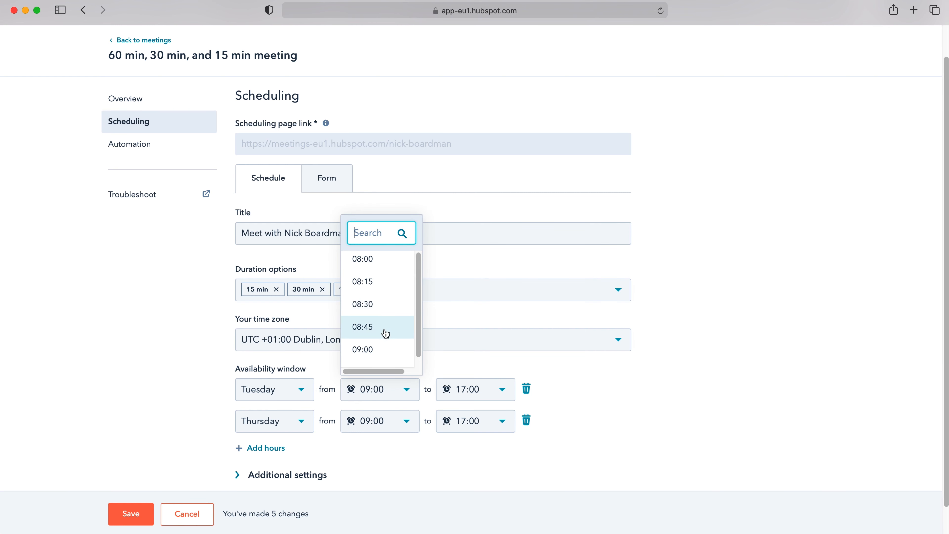
pyautogui.click(698, 380)
pyautogui.scroll(-2, 381, 401)
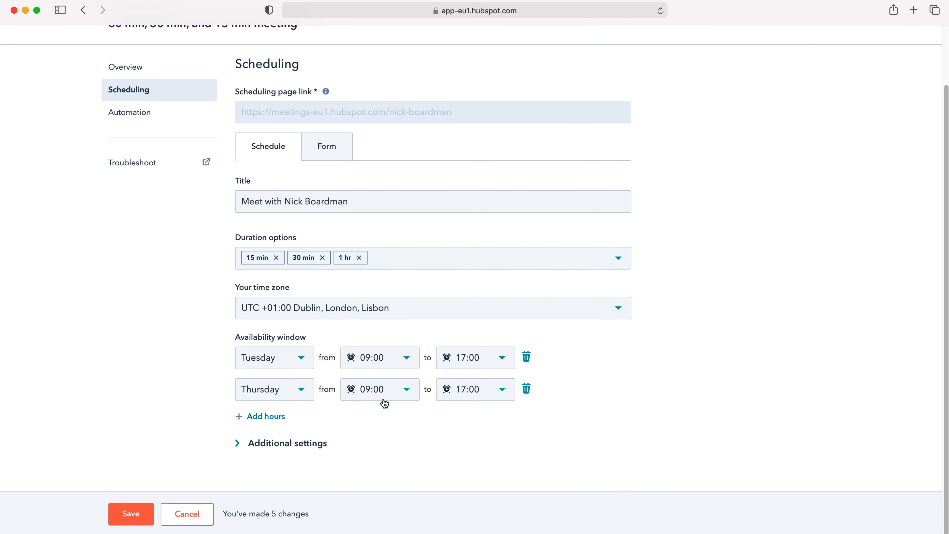
# Step: Expand Additional settings to review the avatar, rolling-weeks booking window and 15-minute notice
pyautogui.click(309, 450)
pyautogui.scroll(-5, 364, 433)
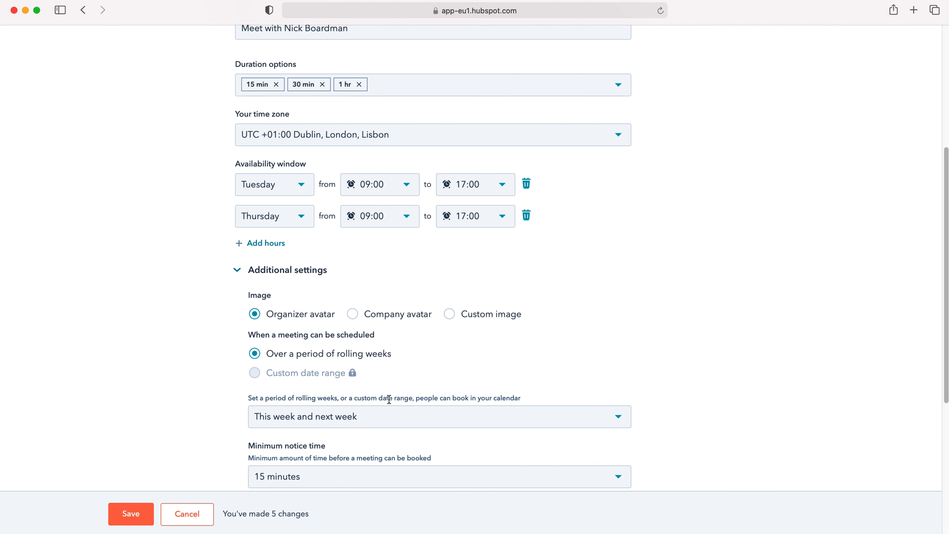
pyautogui.scroll(-1, 389, 399)
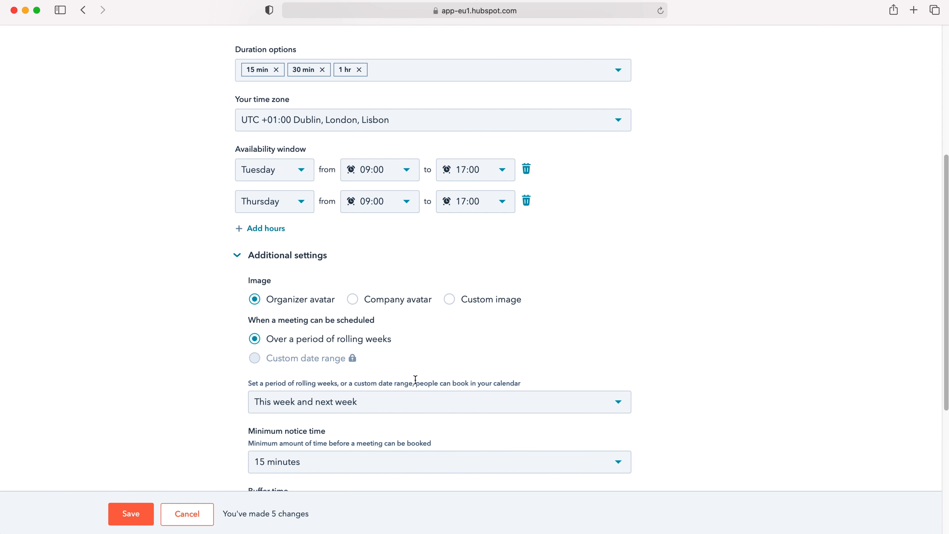
pyautogui.click(405, 403)
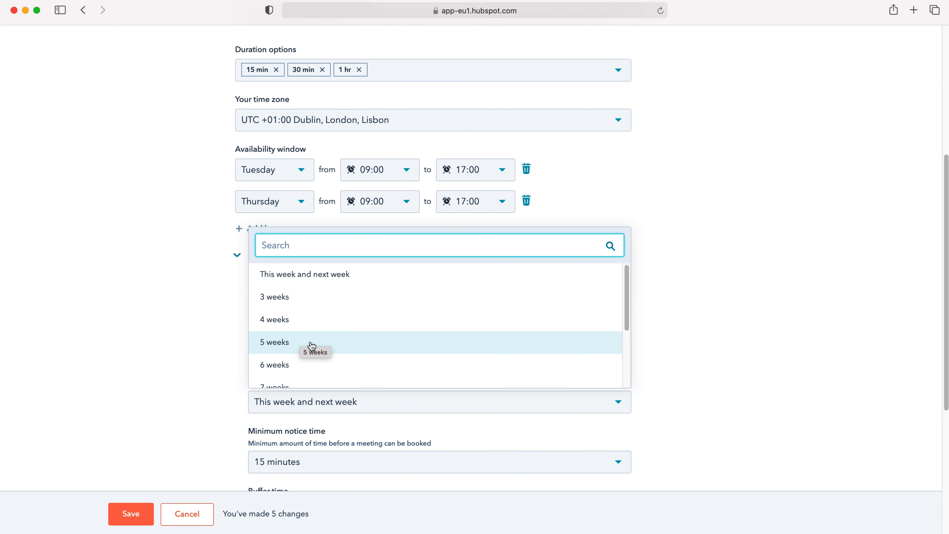
pyautogui.scroll(-10, 301, 341)
pyautogui.scroll(10, 330, 318)
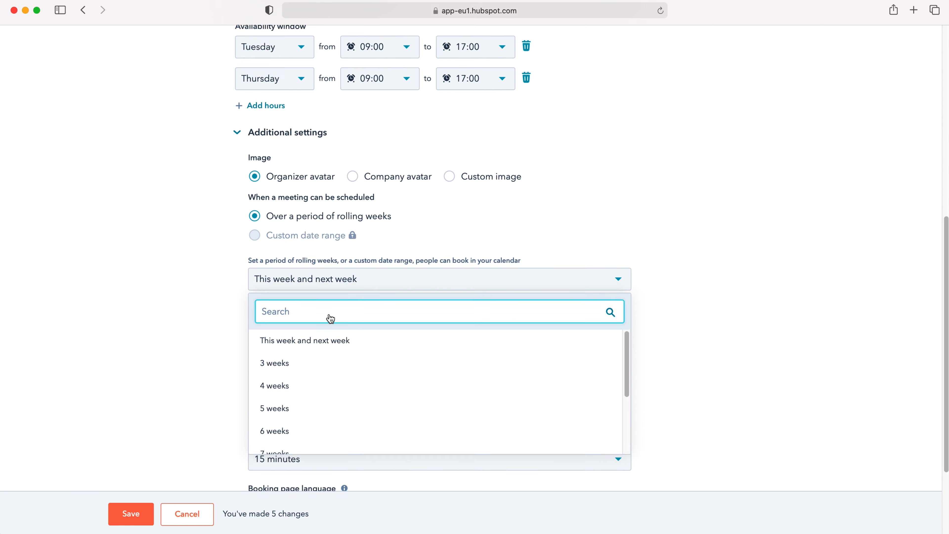
pyautogui.click(187, 375)
pyautogui.scroll(-5, 383, 364)
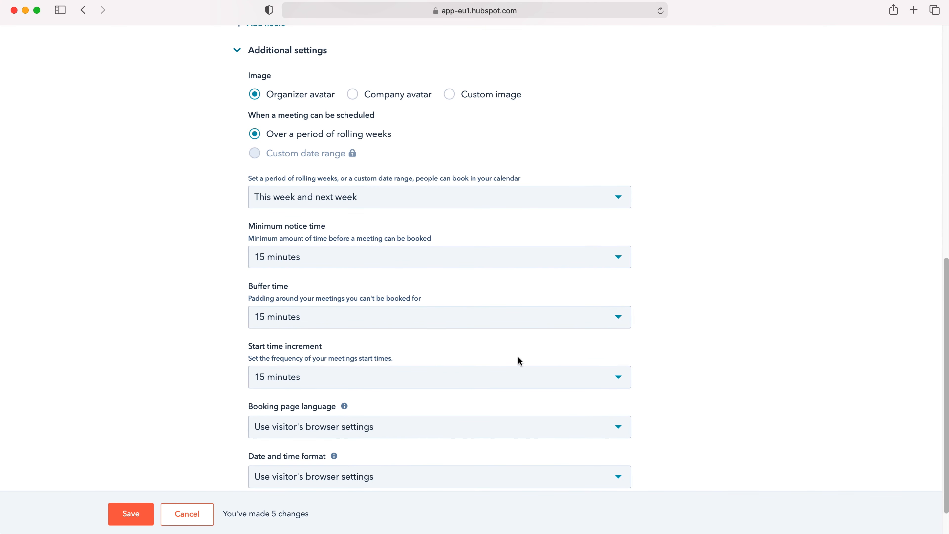
pyautogui.click(333, 314)
pyautogui.scroll(-2, 358, 354)
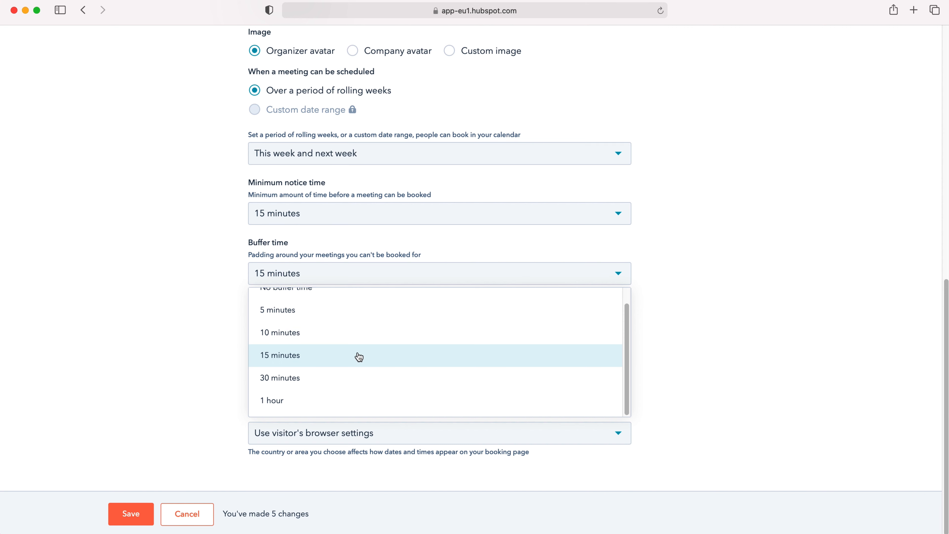
pyautogui.scroll(1, 338, 393)
pyautogui.click(634, 329)
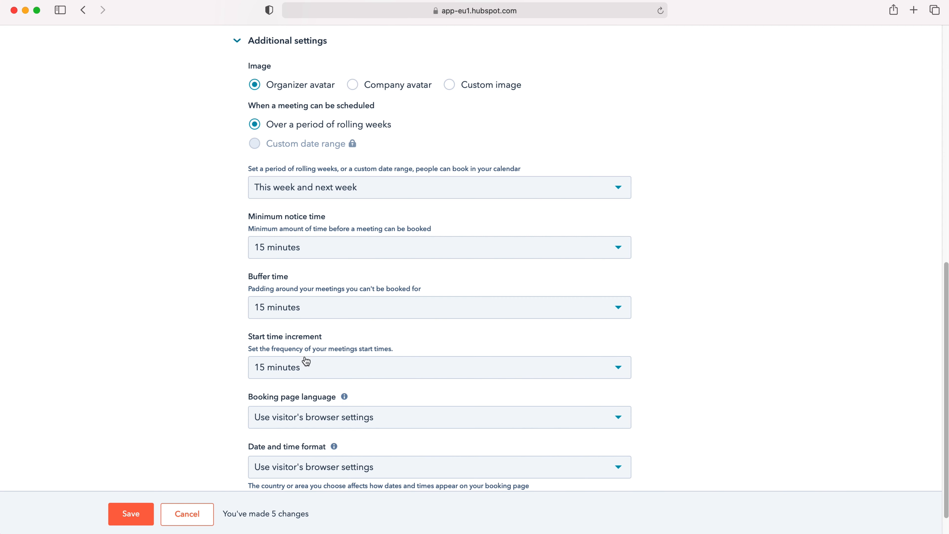
pyautogui.click(297, 374)
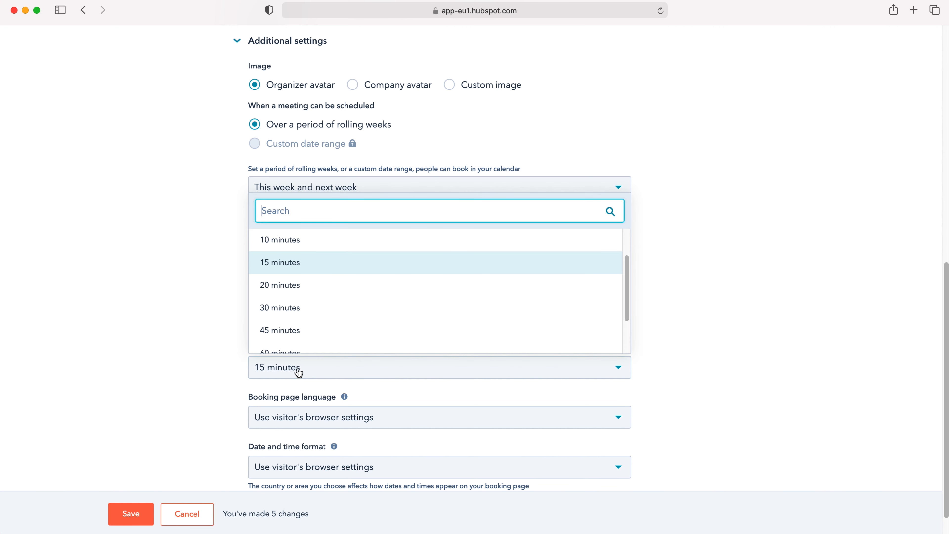
pyautogui.scroll(3, 314, 288)
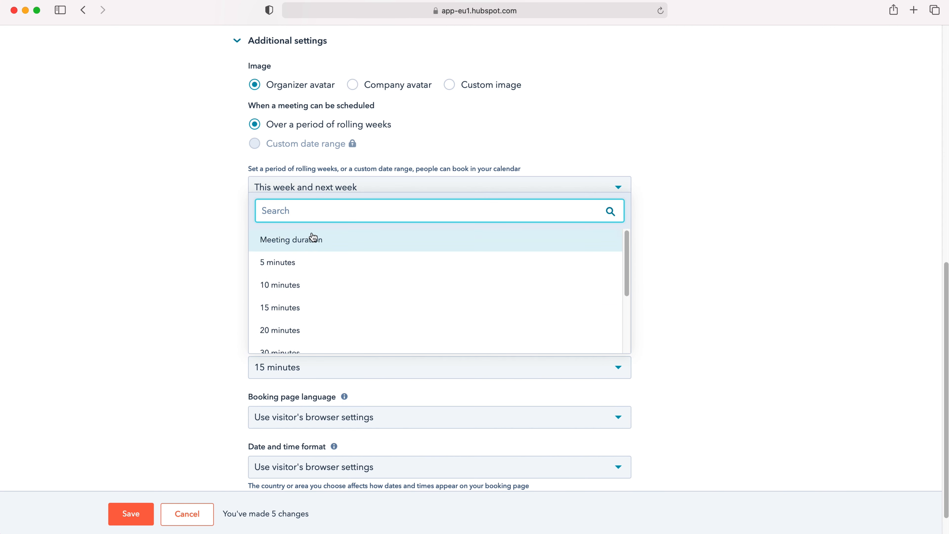
pyautogui.scroll(-5, 317, 298)
pyautogui.click(214, 364)
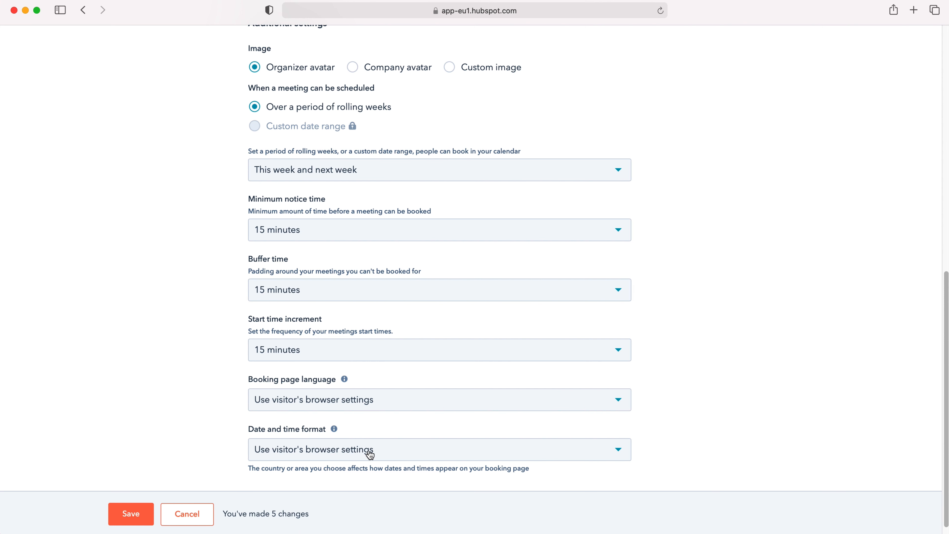
pyautogui.scroll(10, 427, 432)
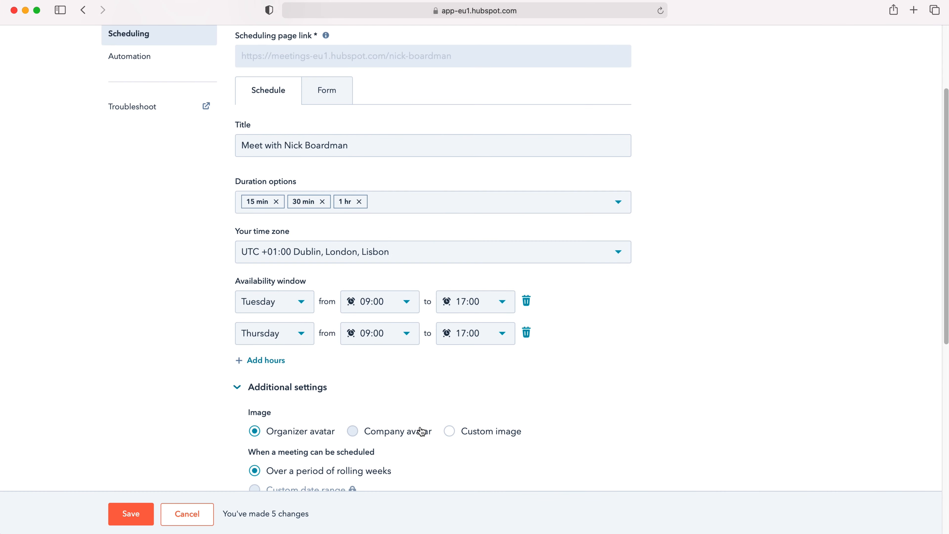
# Step: Show the Form tab and expand its Additional settings to review Pre-populate and Auto-submit
pyautogui.scroll(3, 421, 431)
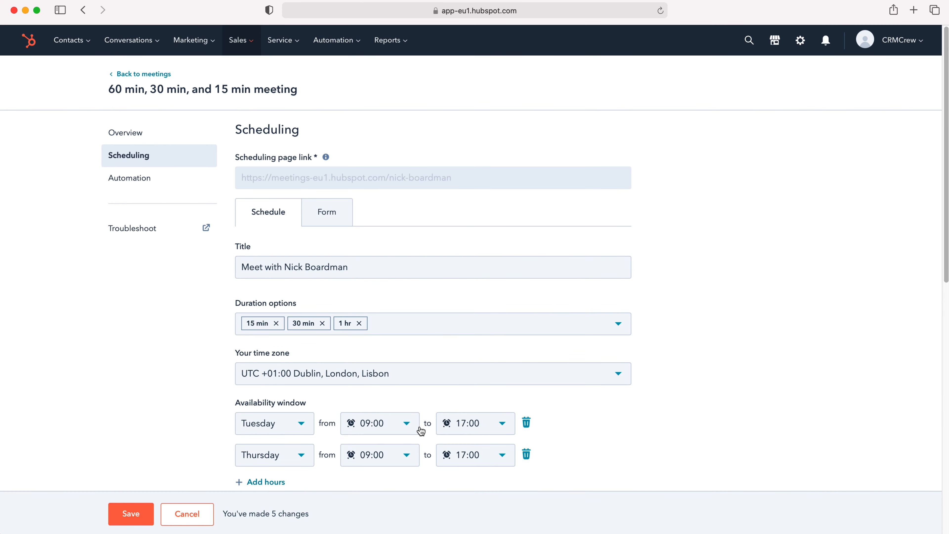
pyautogui.click(331, 217)
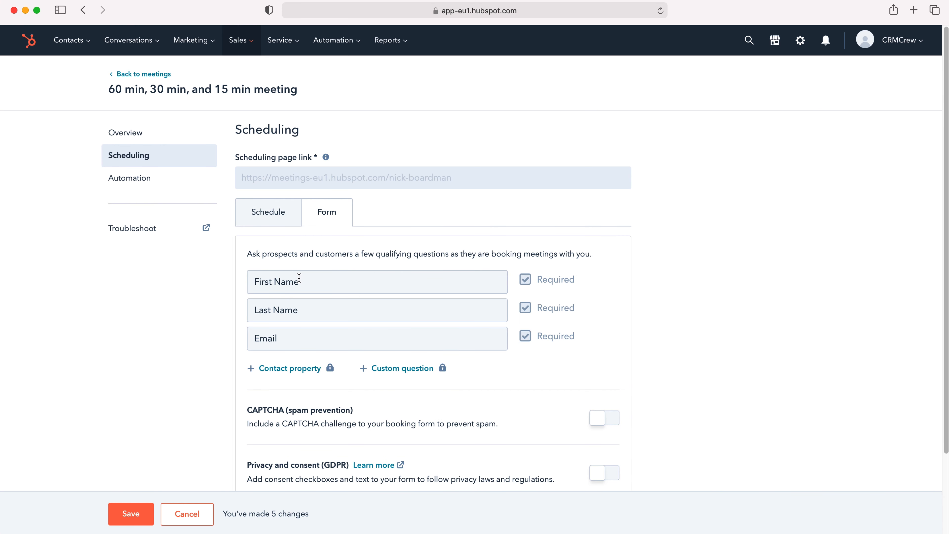
pyautogui.scroll(-2, 306, 322)
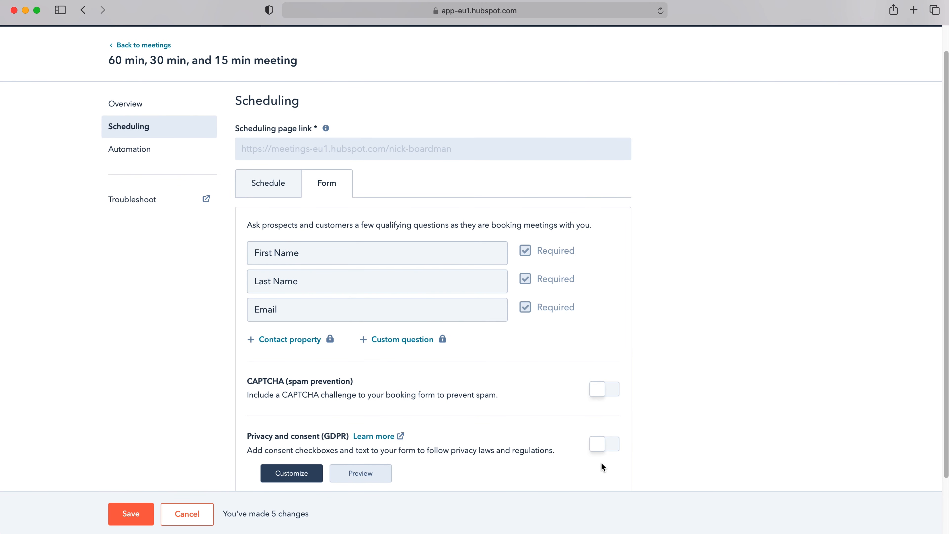
pyautogui.scroll(-4, 594, 425)
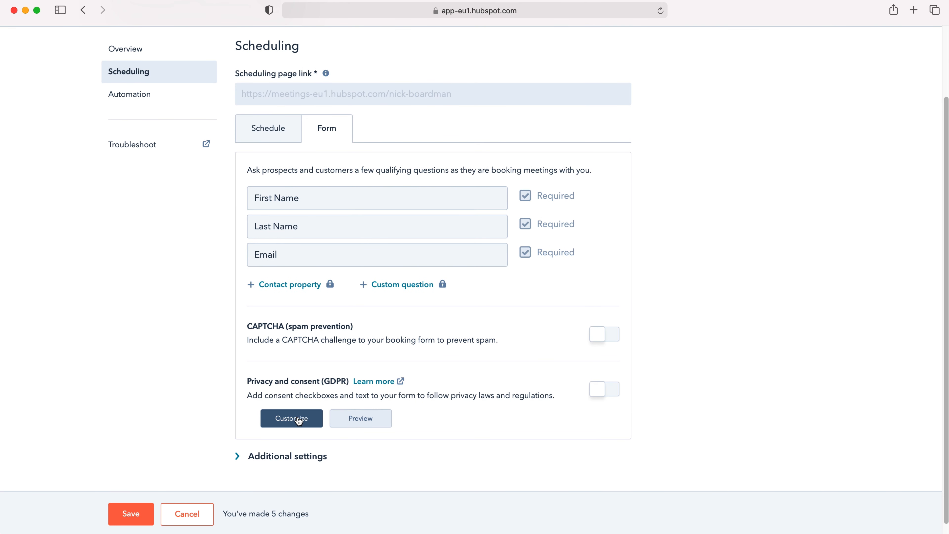
pyautogui.scroll(-1, 298, 421)
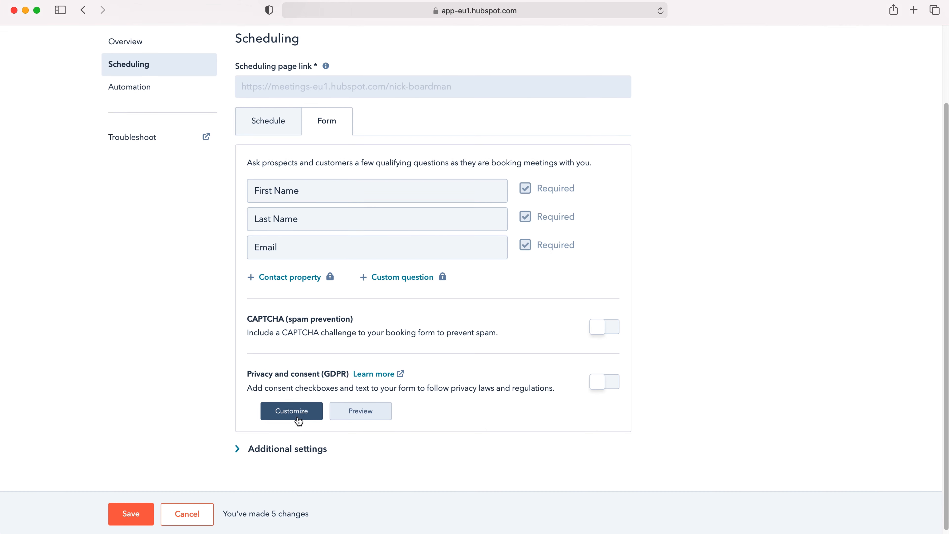
pyautogui.click(286, 444)
pyautogui.scroll(-3, 374, 403)
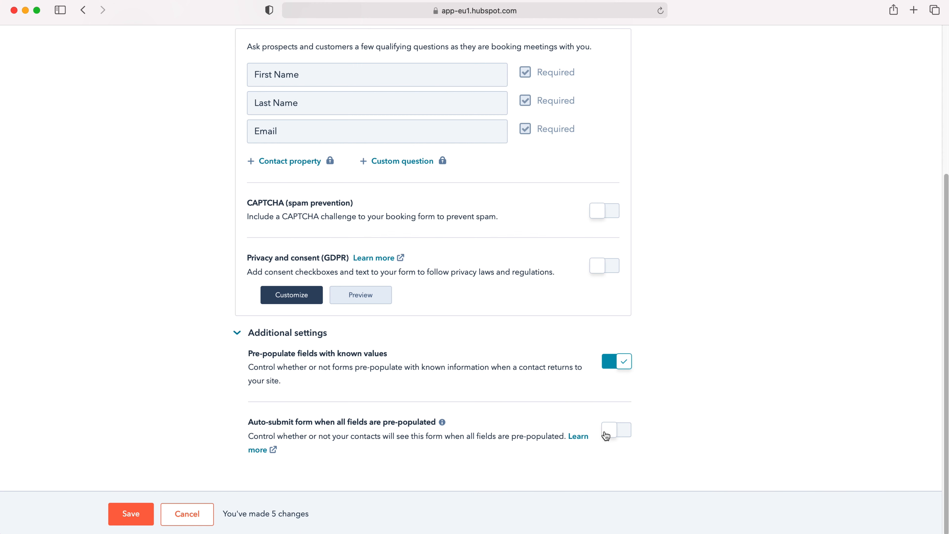
pyautogui.scroll(10, 616, 431)
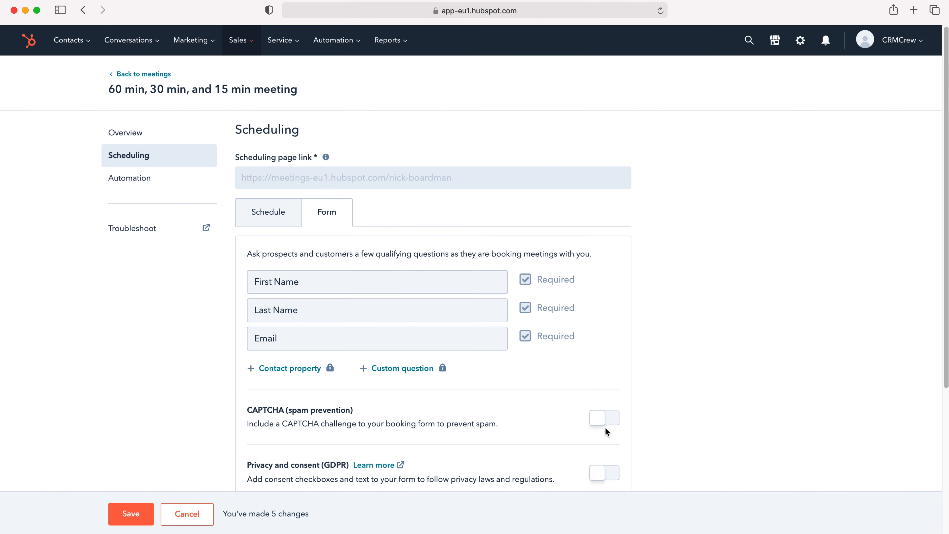
# Step: Save all 5 meeting changes from the Automation page and go back to meetings
pyautogui.click(129, 179)
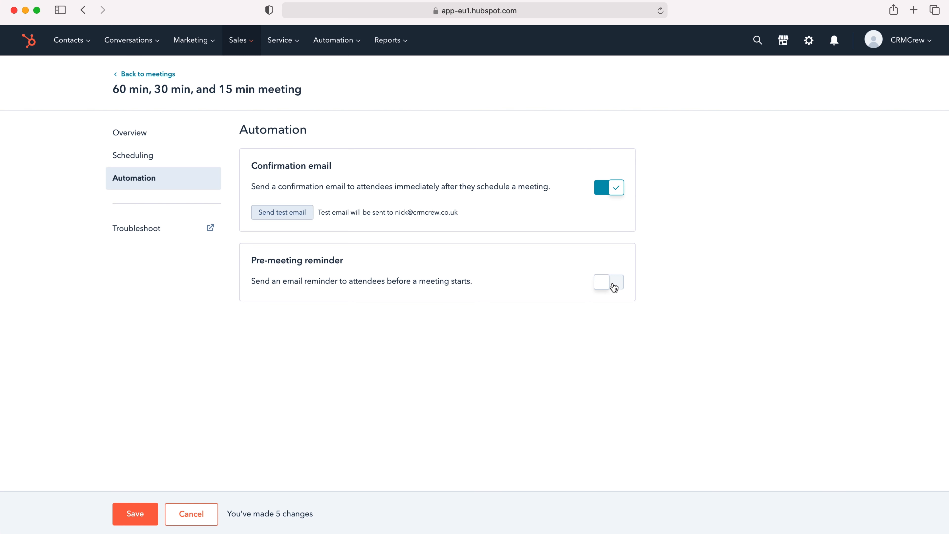
pyautogui.click(133, 515)
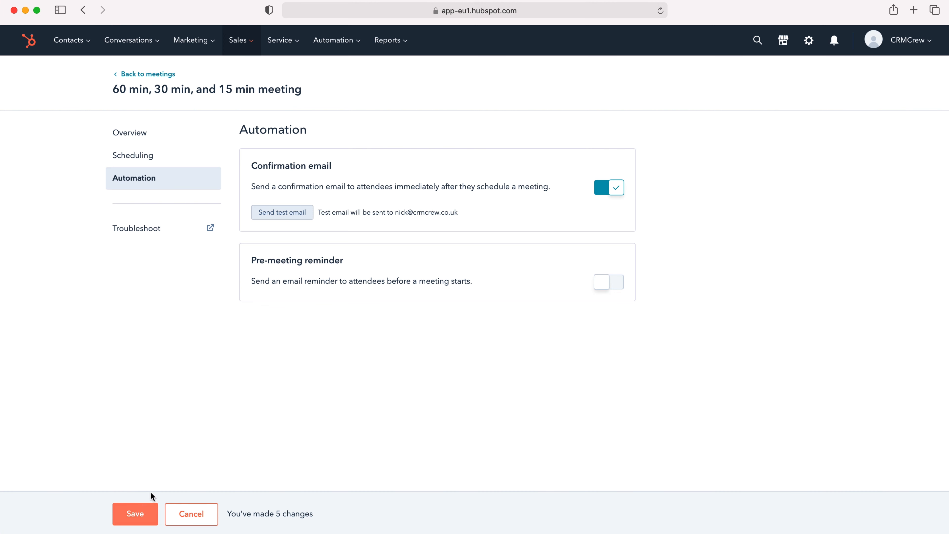
pyautogui.click(130, 74)
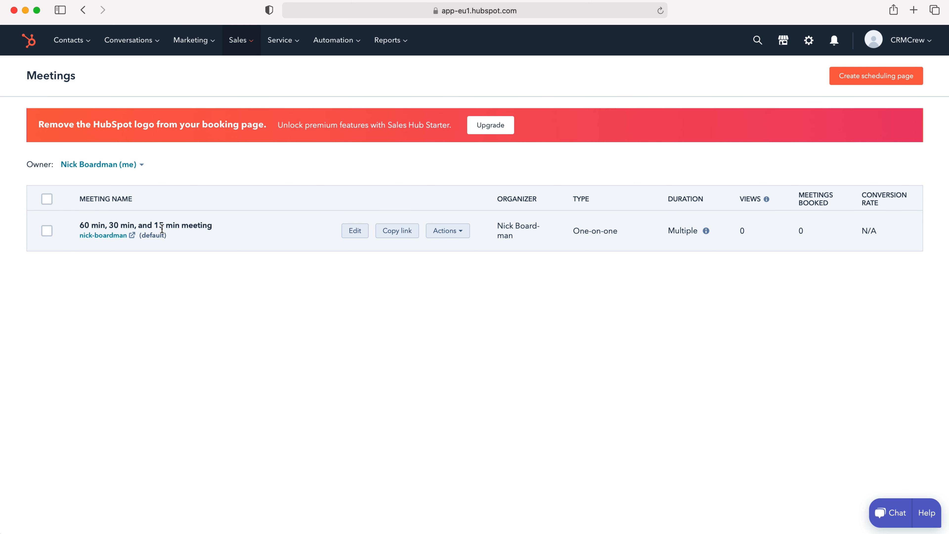
# Step: Open the copied booking link, choose 1 hours, and pick Thursday 28 October 09:15
pyautogui.click(400, 236)
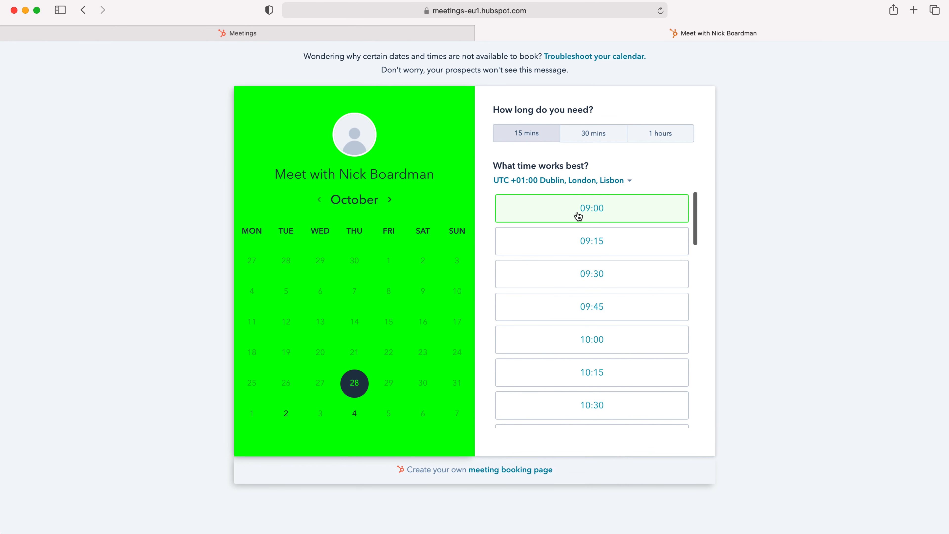
pyautogui.scroll(-10, 577, 215)
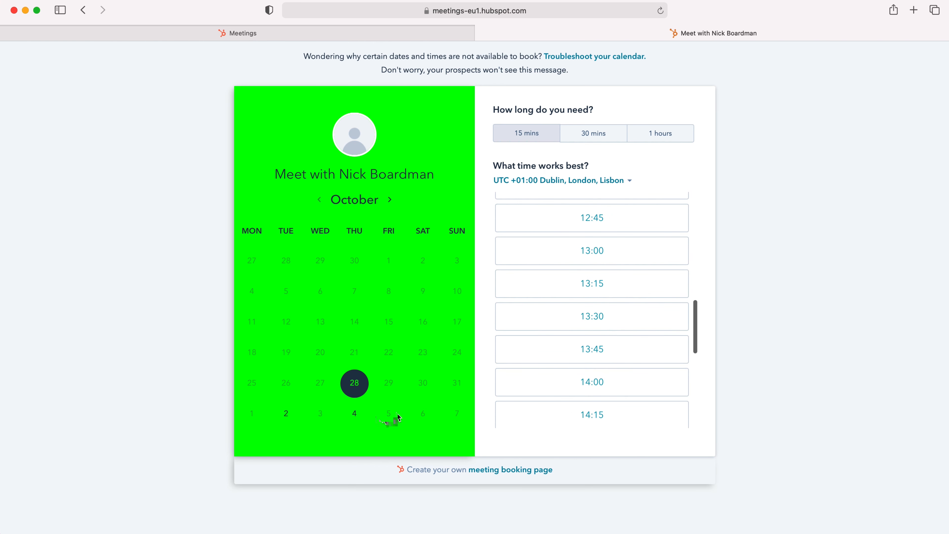
pyautogui.scroll(6, 497, 350)
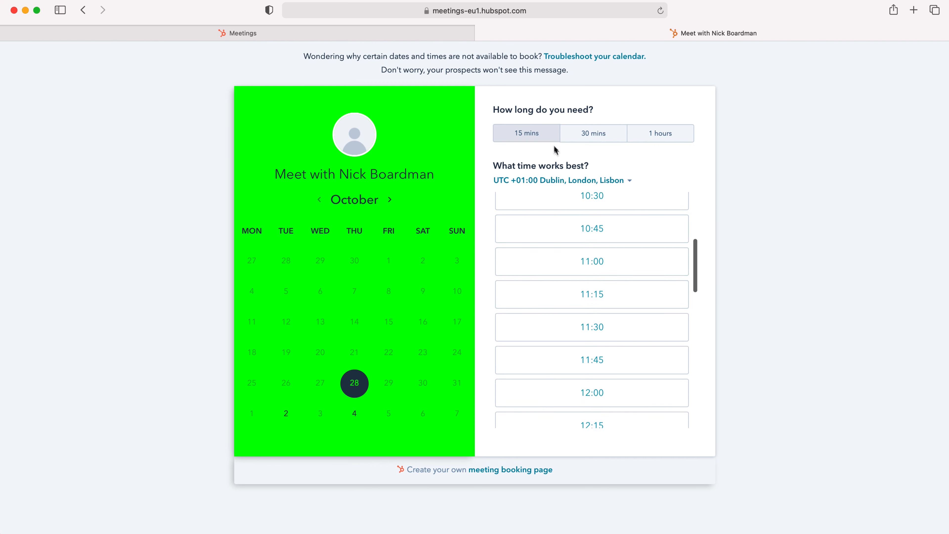
pyautogui.click(664, 139)
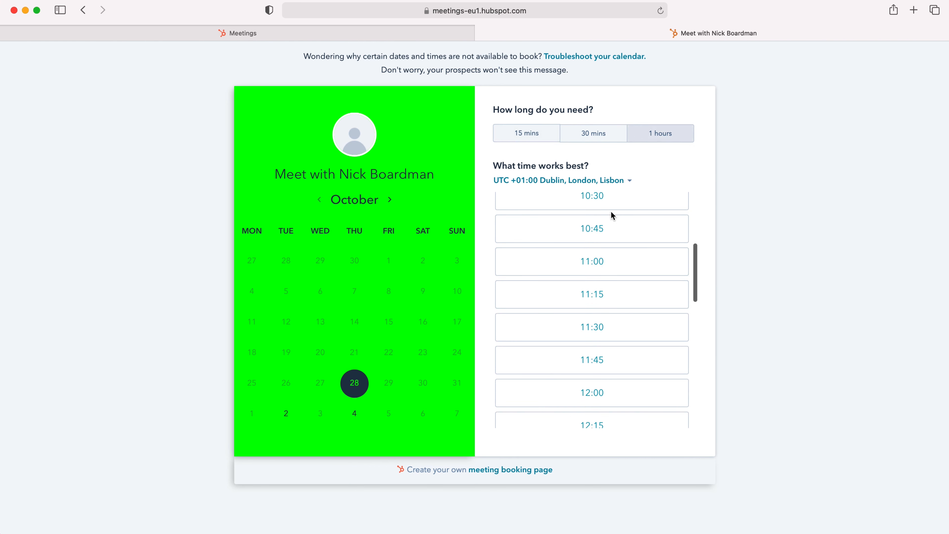
pyautogui.scroll(10, 546, 284)
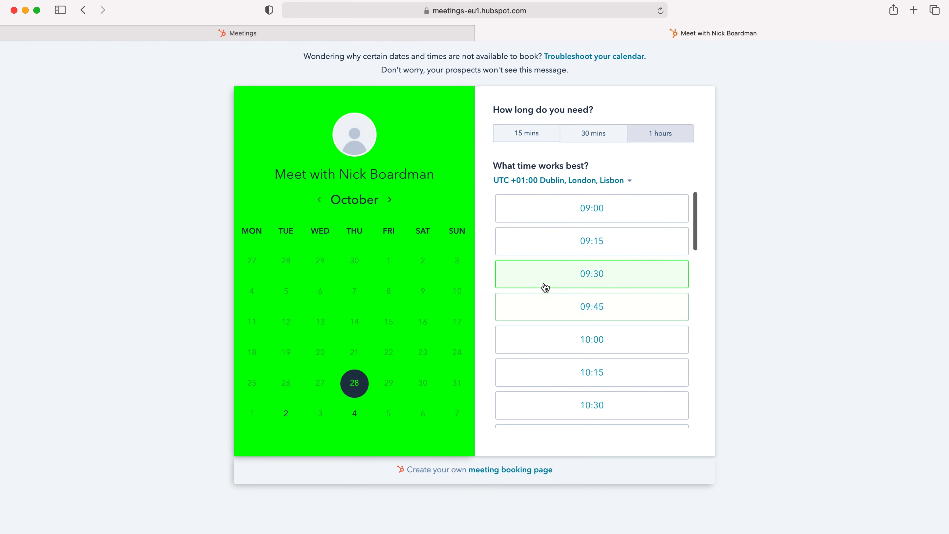
pyautogui.click(553, 241)
# Step: Enter the attendee's first name, surname and e-mail address, then confirm the booking
pyautogui.click(322, 216)
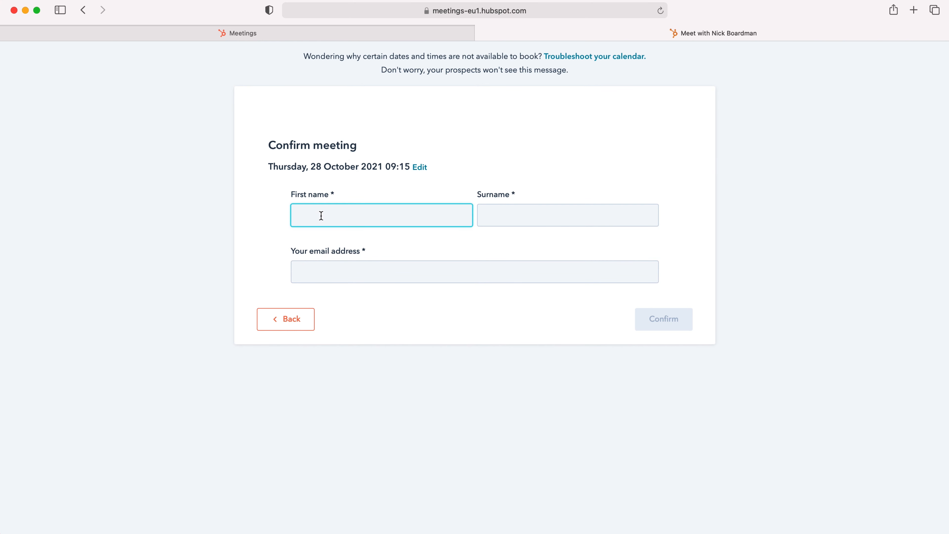
pyautogui.click(524, 226)
pyautogui.click(414, 276)
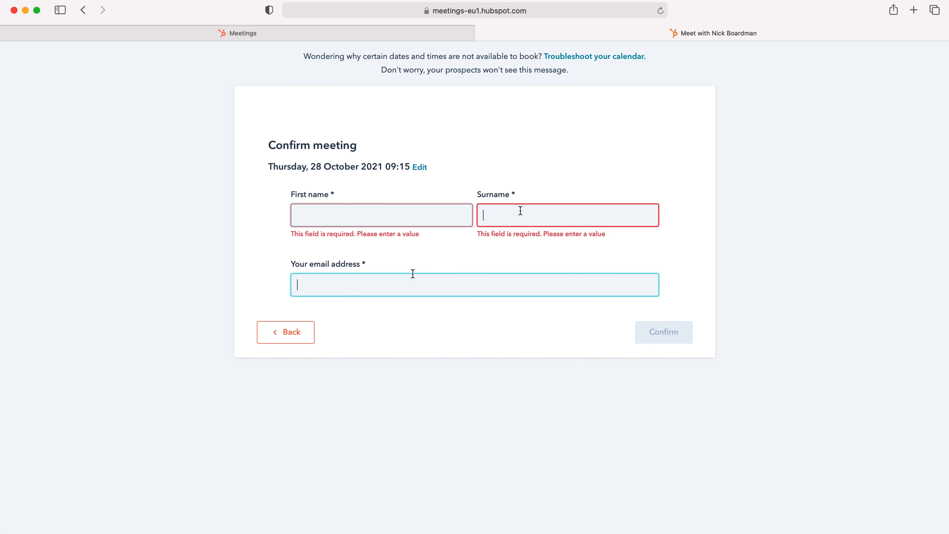
pyautogui.click(379, 221)
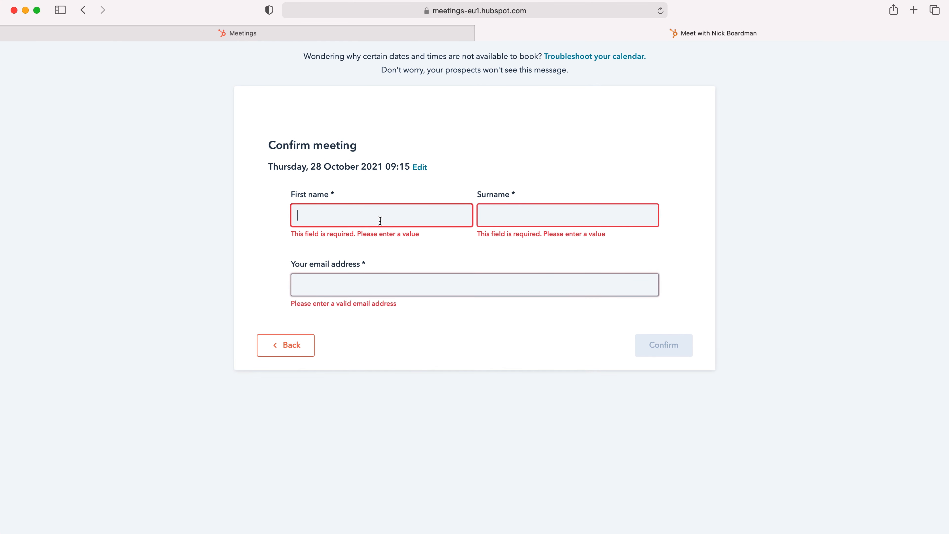
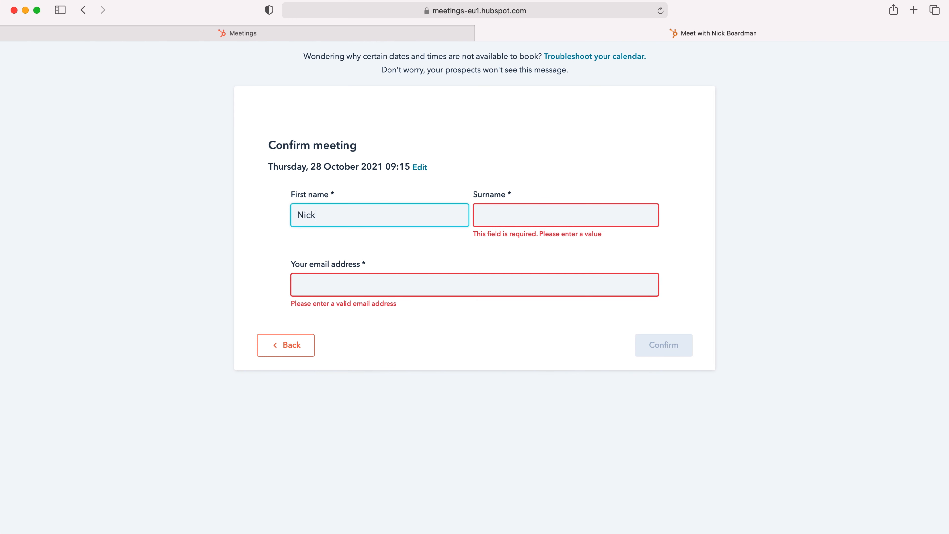
pyautogui.press('Tab')
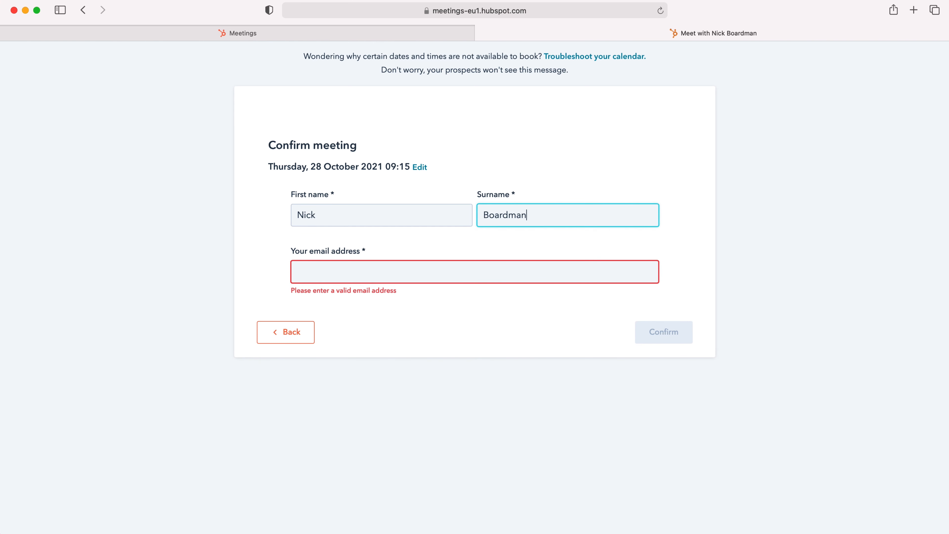
pyautogui.press('Tab')
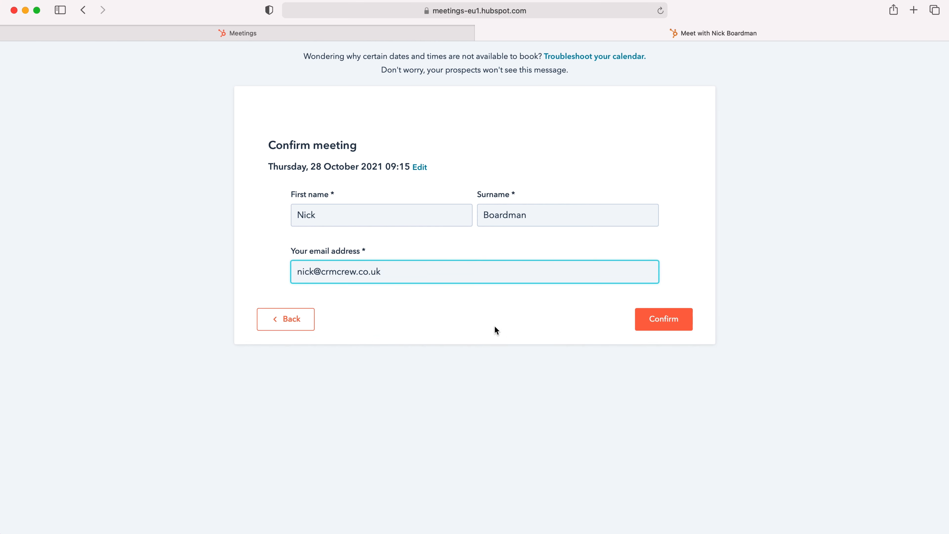
pyautogui.click(646, 319)
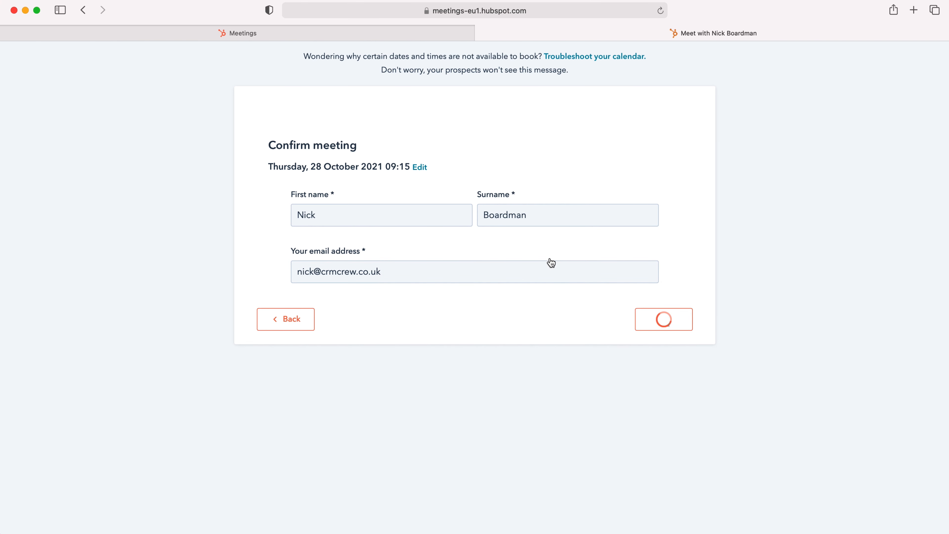